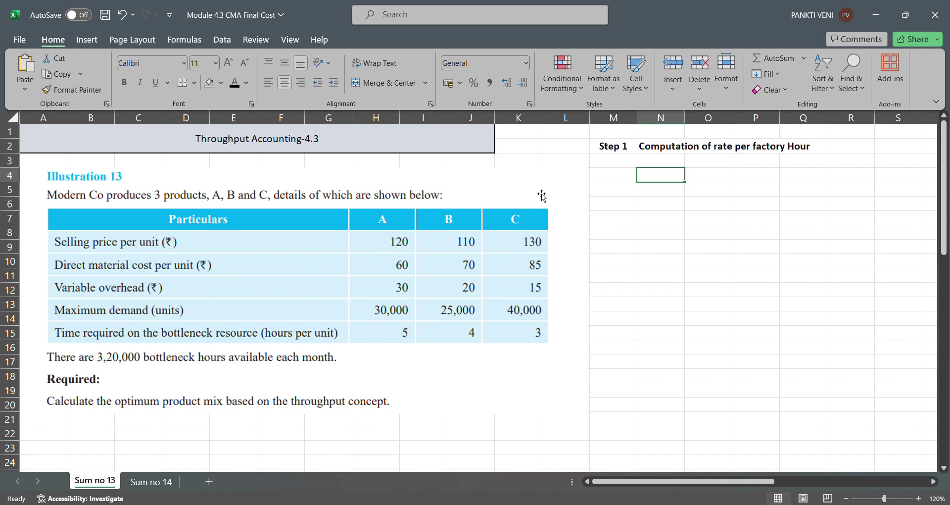
Step: Enter the labels Sales, Less VC, Contri, Less FC and Profit down cells O5 to O9
{"action": "key", "text": "Right"}
{"action": "key", "text": "Down"}
{"action": "type", "text": "Sales"}
{"action": "key", "text": "Return"}
{"action": "type", "text": "Less VC"}
{"action": "key", "text": "Return"}
{"action": "type", "text": "Contri"}
{"action": "key", "text": "Return"}
{"action": "type", "text": "Less F"}
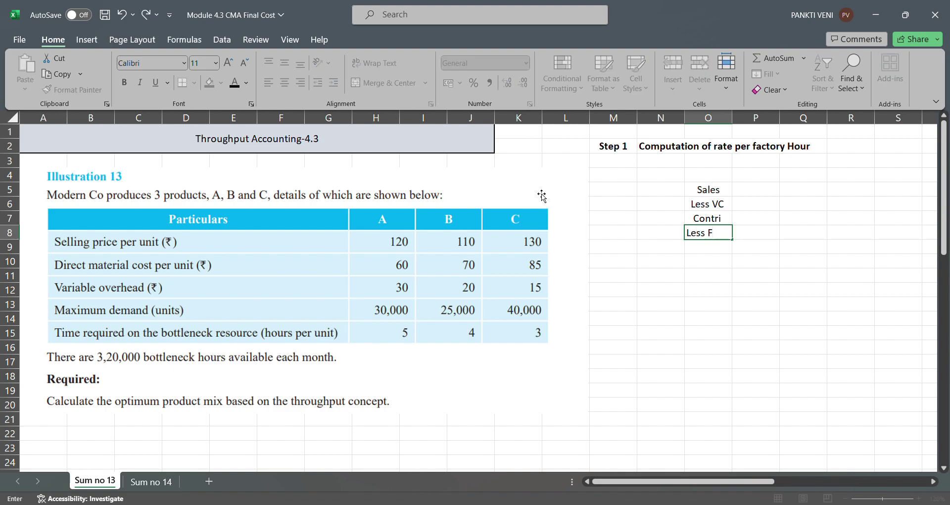
{"action": "type", "text": "C"}
{"action": "key", "text": "Return"}
{"action": "type", "text": "Pro"}
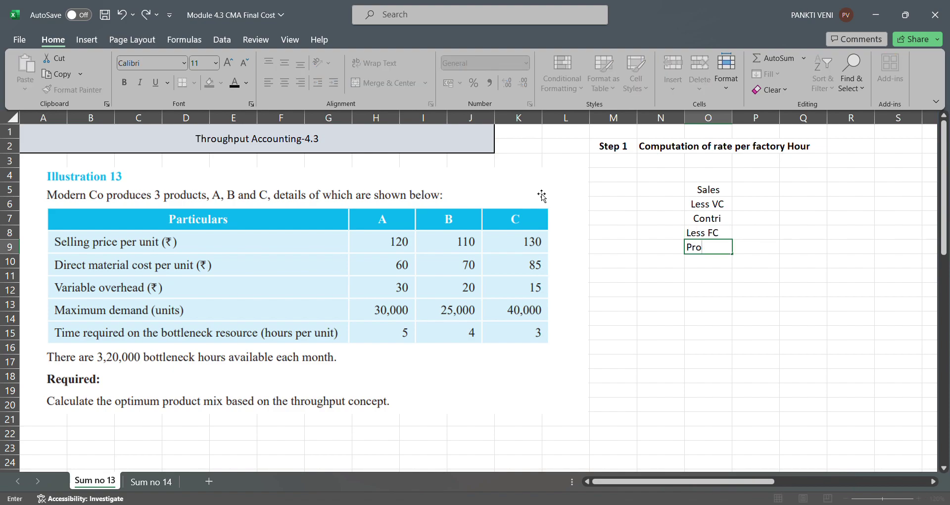
{"action": "type", "text": "fit"}
{"action": "key", "text": "Return"}
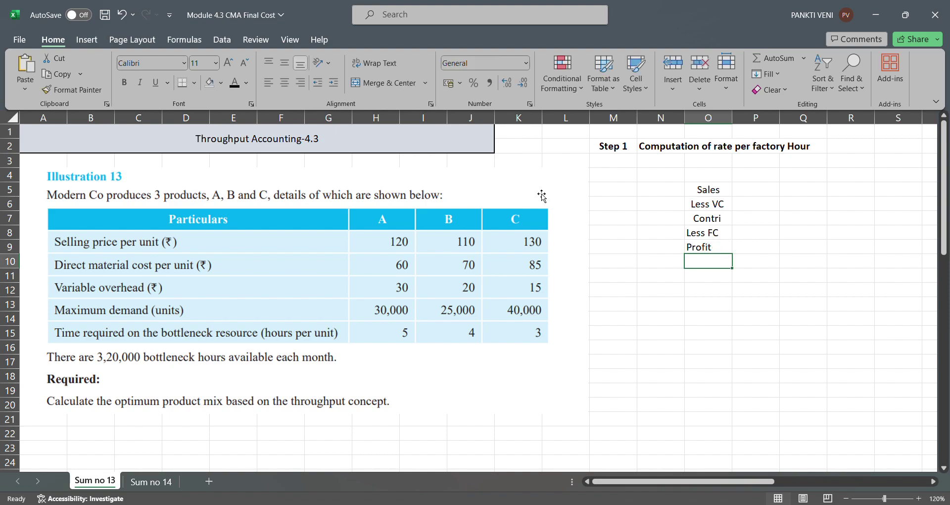
Step: Left-align the five labels in O5:O9 and clear them from the sheet
{"action": "key", "text": "Up"}
{"action": "key", "text": "Up"}
{"action": "key", "text": "Up"}
{"action": "key", "text": "Up"}
{"action": "key", "text": "Up"}
{"action": "key", "text": "shift+Down"}
{"action": "key", "text": "shift+Down"}
{"action": "key", "text": "shift+Down"}
{"action": "key", "text": "shift+Down"}
{"action": "key", "text": "alt+h"}
{"action": "key", "text": "a"}
{"action": "key", "text": "l"}
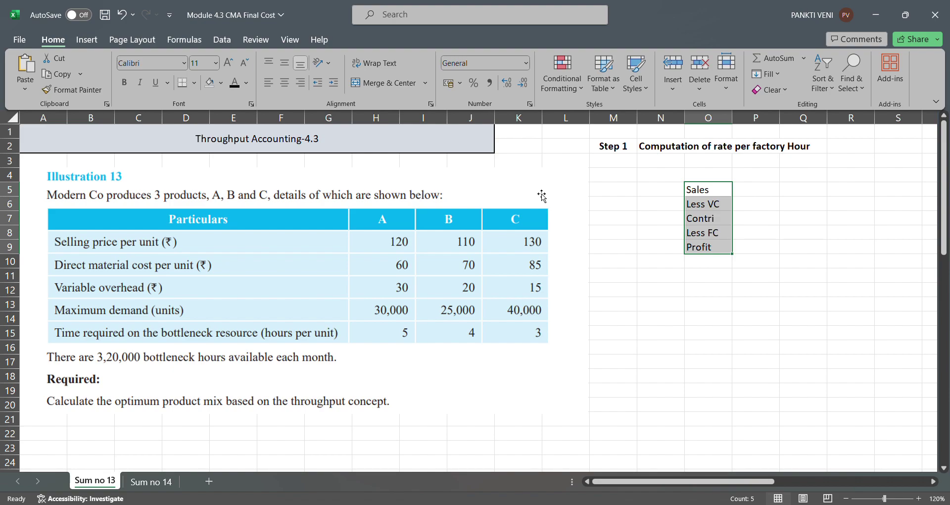
{"action": "key", "text": "Delete"}
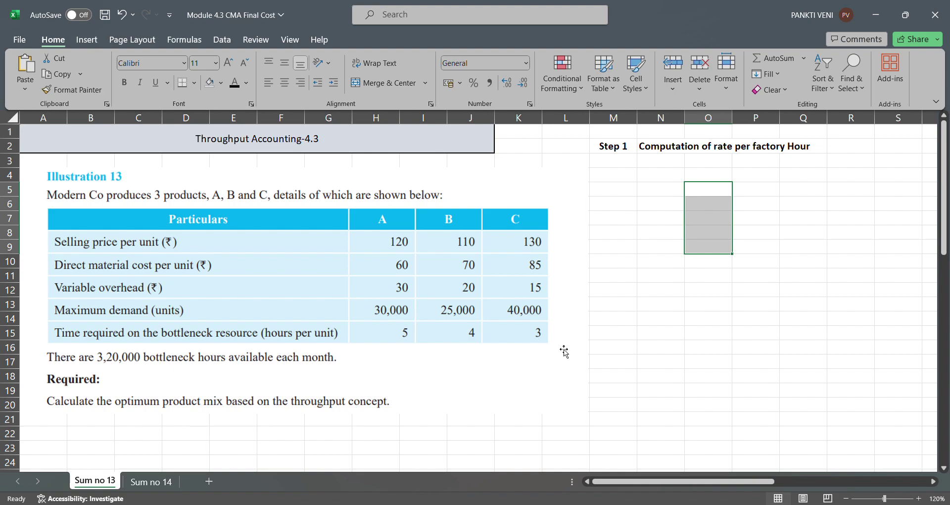
Step: Enter the note "Product Mix" in O5 and "more than 1 product" in O6
{"action": "key", "text": "Right"}
{"action": "key", "text": "Left"}
{"action": "type", "text": "Prod"}
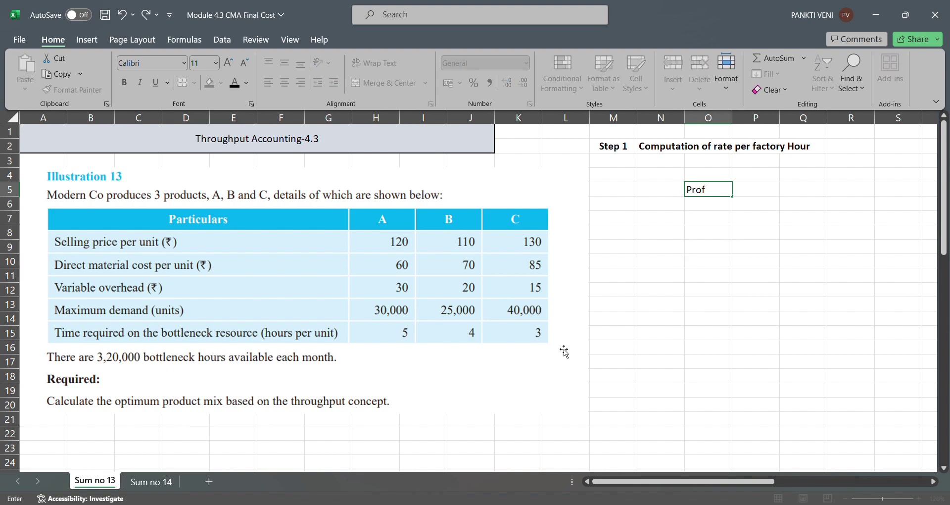
{"action": "type", "text": "uct Mix"}
{"action": "key", "text": "Return"}
{"action": "type", "text": "mor"}
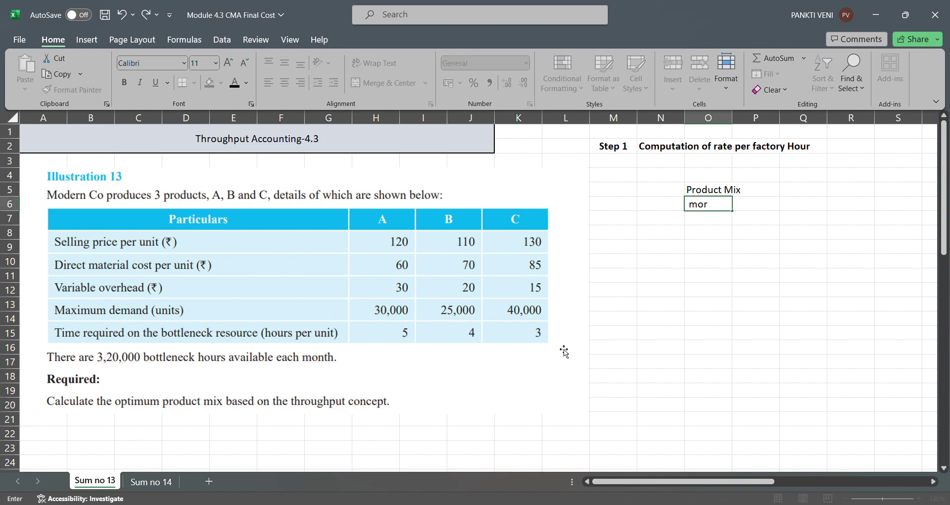
{"action": "type", "text": "e than 1 product"}
{"action": "key", "text": "Return"}
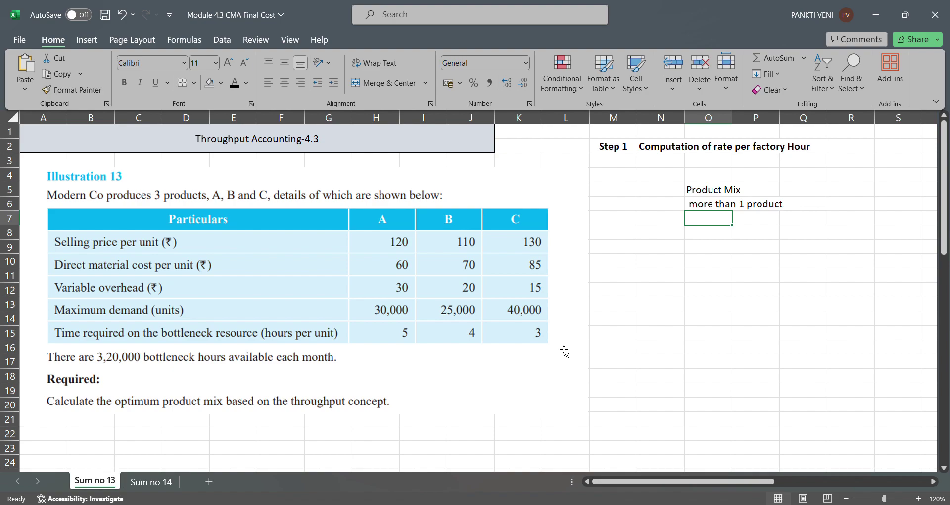
Step: Clear the two product mix notes from cells O5 and O6
{"action": "key", "text": "Up"}
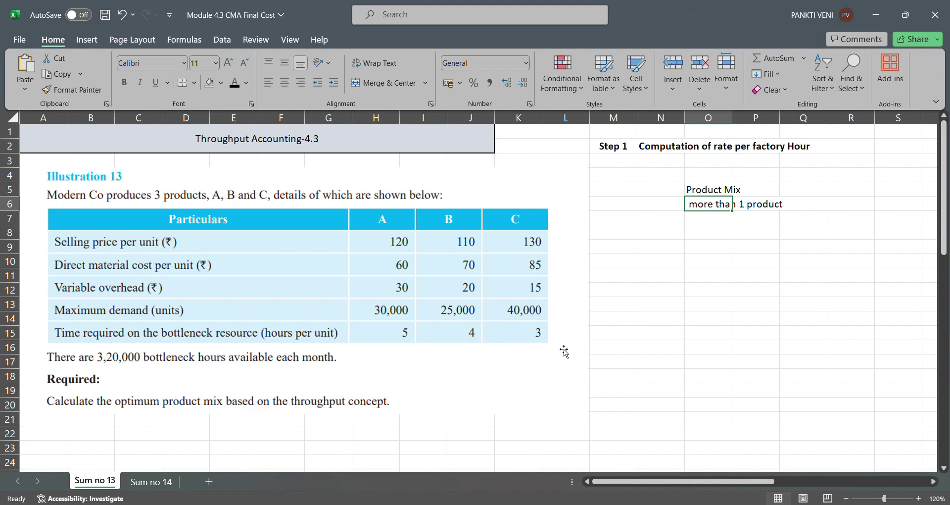
{"action": "key", "text": "Up"}
{"action": "key", "text": "shift+Down"}
{"action": "key", "text": "shift+Right"}
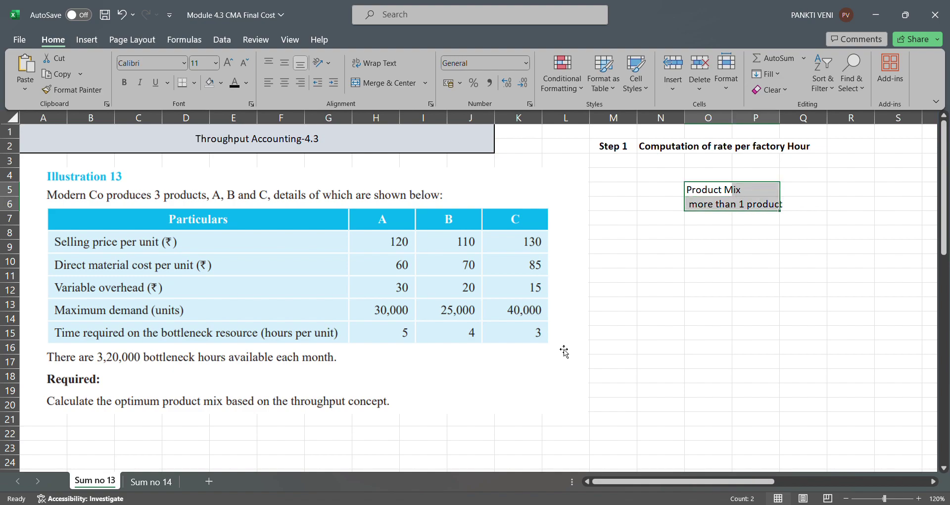
{"action": "key", "text": "Delete"}
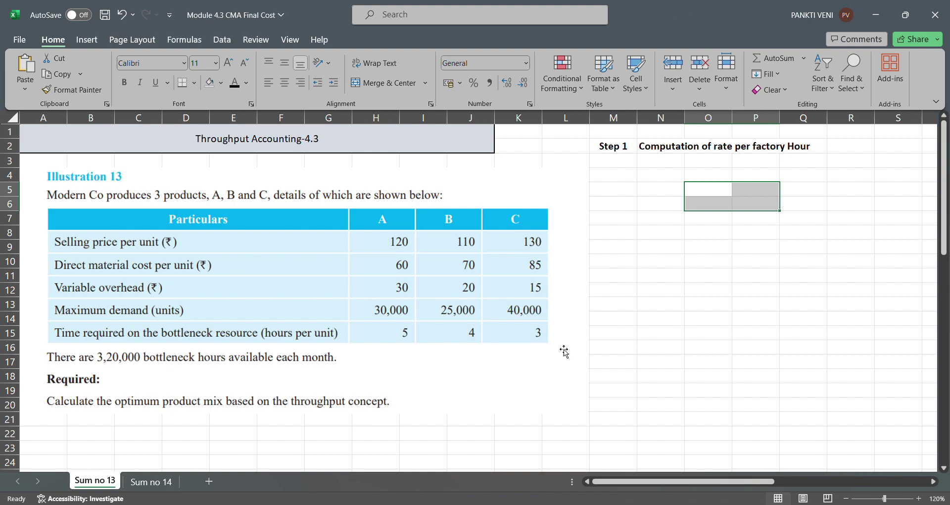
Step: Enter two example product orders: B, C, A in O5:O7 and A, C, V in P5:P7
{"action": "key", "text": "shift+Up"}
{"action": "key", "text": "shift+Left"}
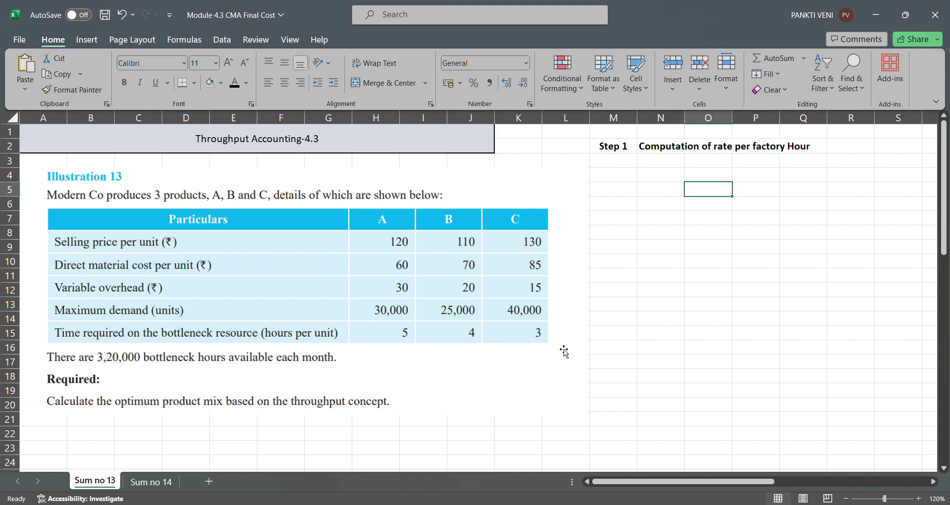
{"action": "type", "text": "B"}
{"action": "key", "text": "Return"}
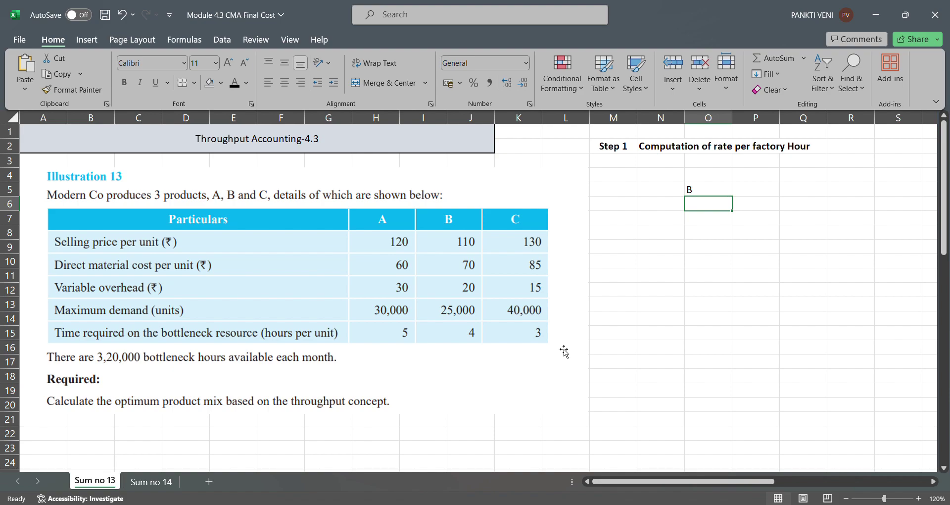
{"action": "type", "text": "C"}
{"action": "key", "text": "Return"}
{"action": "type", "text": "A"}
{"action": "key", "text": "Tab"}
{"action": "key", "text": "Up"}
{"action": "key", "text": "Up"}
{"action": "type", "text": "A"}
{"action": "key", "text": "Return"}
{"action": "type", "text": "C"}
{"action": "key", "text": "Return"}
{"action": "type", "text": "V"}
{"action": "key", "text": "ctrl+Return"}
Step: Clear the example product orders from O5:P7
{"action": "key", "text": "Up"}
{"action": "key", "text": "Up"}
{"action": "key", "text": "Left"}
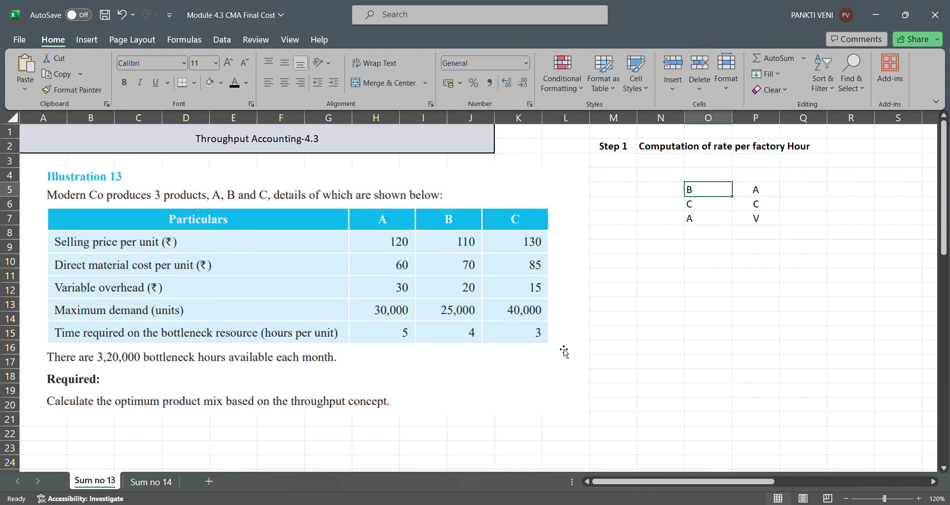
{"action": "key", "text": "shift+Right"}
{"action": "key", "text": "shift+Down"}
{"action": "key", "text": "shift+Down"}
{"action": "key", "text": "Delete"}
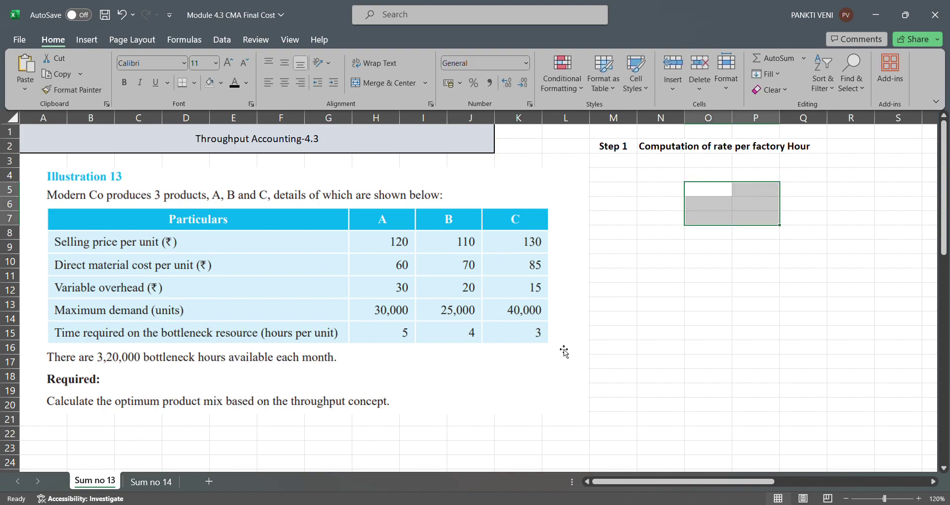
Step: Enter the table headings Particulars, A, B and C across cells N4 to Q4
{"action": "key", "text": "Right"}
{"action": "key", "text": "Left"}
{"action": "key", "text": "Left"}
{"action": "key", "text": "Up"}
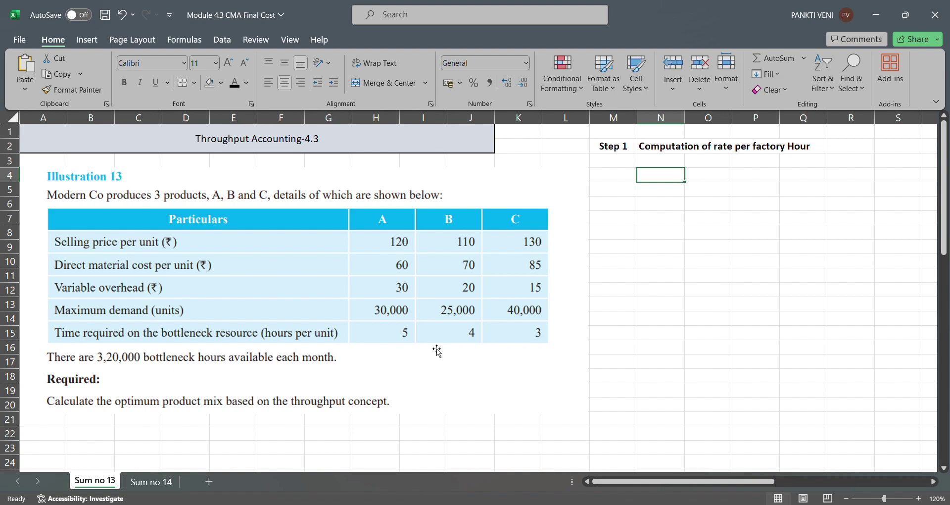
{"action": "type", "text": "Particulars"}
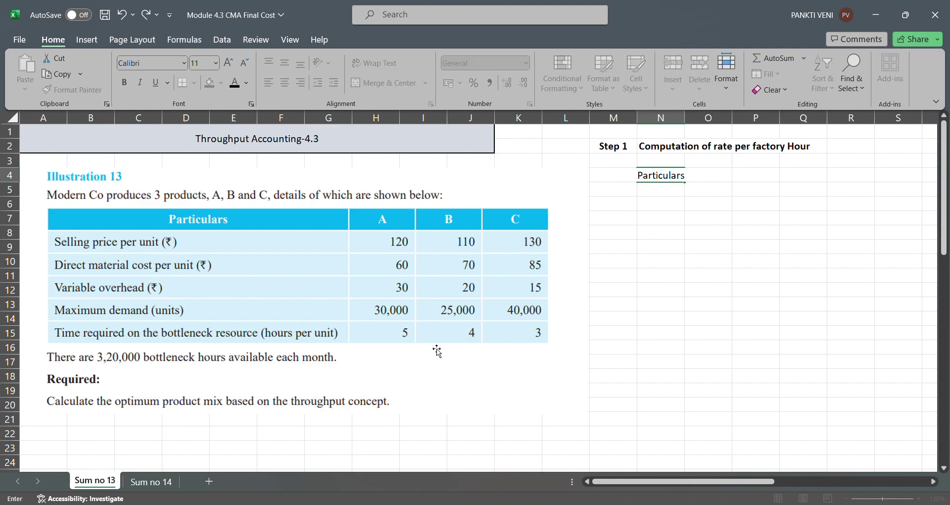
{"action": "key", "text": "Tab"}
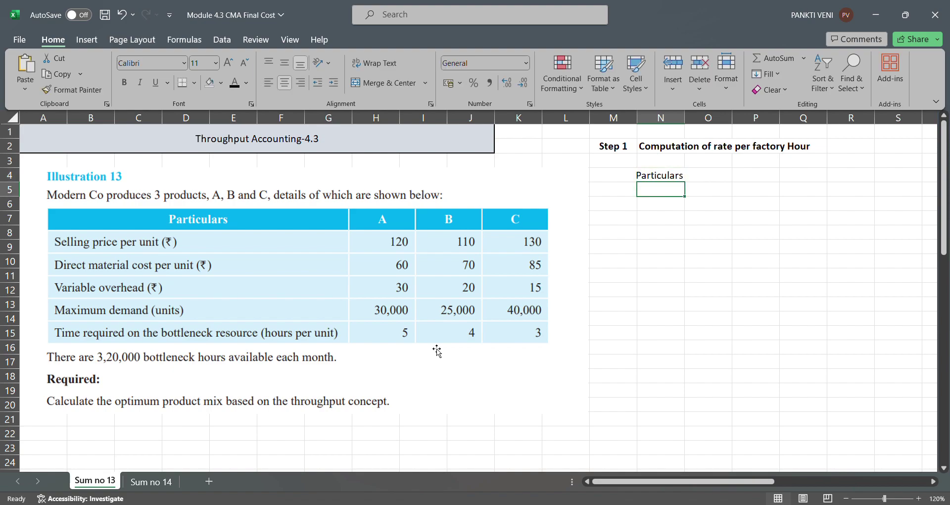
{"action": "type", "text": "A"}
{"action": "key", "text": "Tab"}
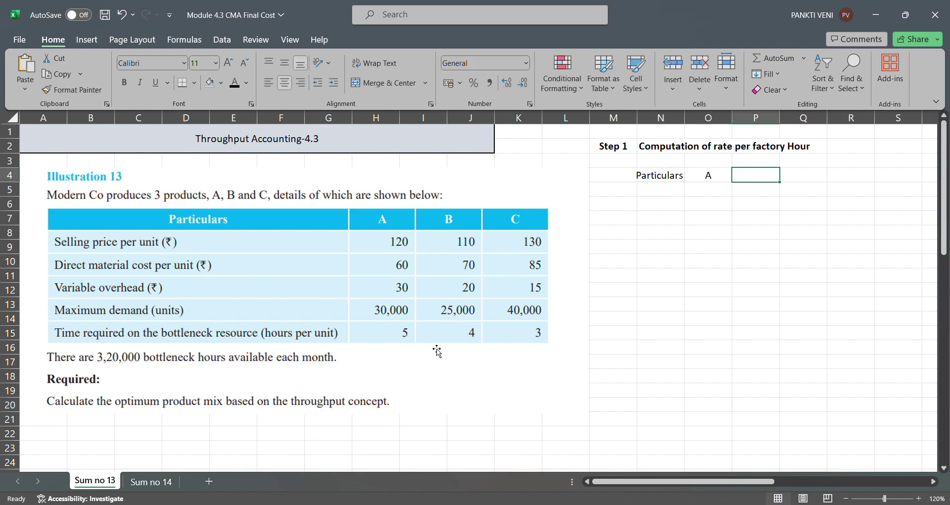
{"action": "type", "text": "B"}
{"action": "key", "text": "Return"}
{"action": "type", "text": "C"}
{"action": "key", "text": "Return"}
Step: Fill row 5 with the label "Selling price per unit" and the values 120, 110 and 130 for products A, B and C
{"action": "type", "text": "Sellingb"}
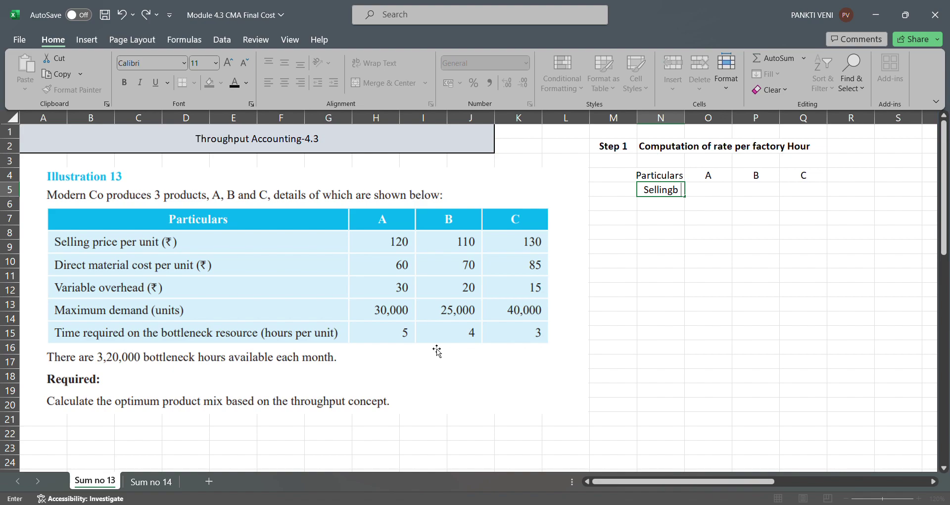
{"action": "key", "text": "BackSpace"}
{"action": "type", "text": "price per unit"}
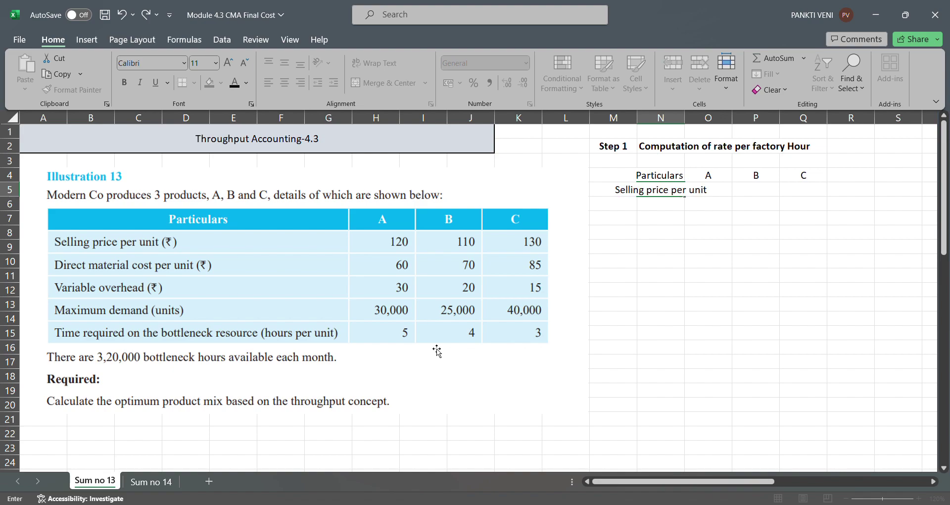
{"action": "key", "text": "Tab"}
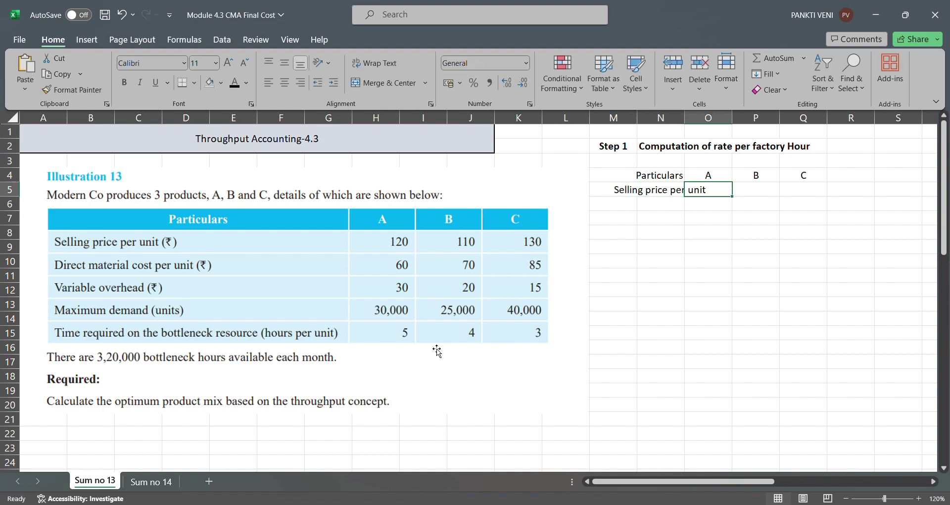
{"action": "type", "text": "120"}
{"action": "key", "text": "Tab"}
{"action": "type", "text": "110"}
{"action": "key", "text": "Tab"}
{"action": "type", "text": "130"}
{"action": "key", "text": "Return"}
Step: Fill row 6 with the label "Less: Direct Material" and the values 60, 70 and 85 for products A, B and C
{"action": "type", "text": "Less"}
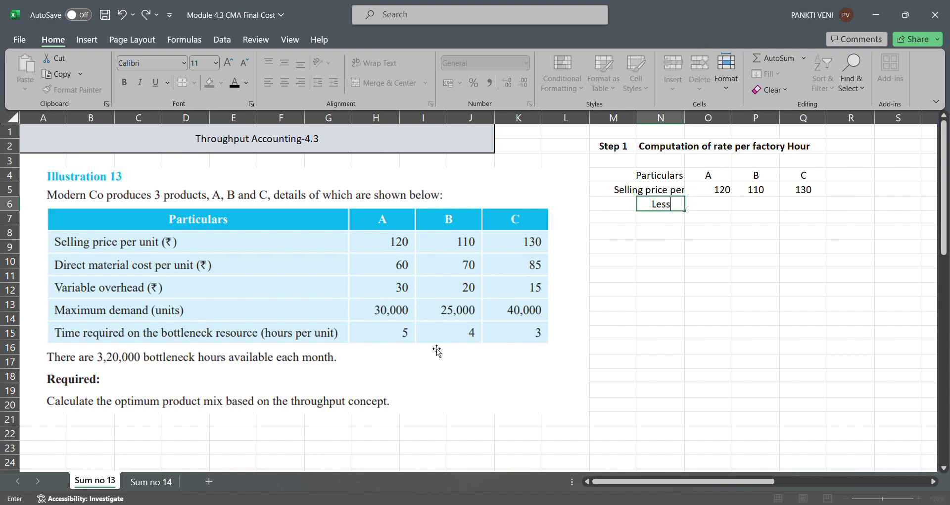
{"action": "type", "text": ": Direct Material"}
{"action": "key", "text": "Tab"}
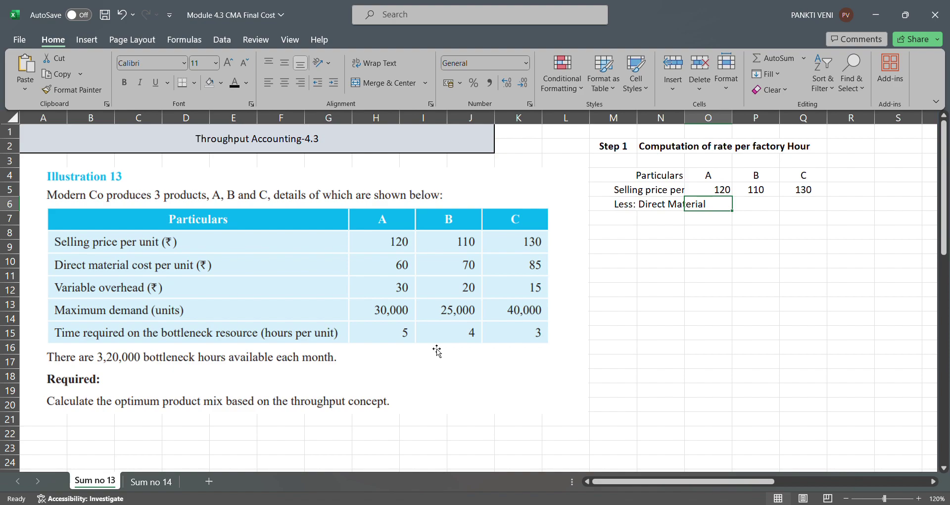
{"action": "type", "text": "60"}
{"action": "key", "text": "Return"}
{"action": "key", "text": "Up"}
{"action": "key", "text": "Right"}
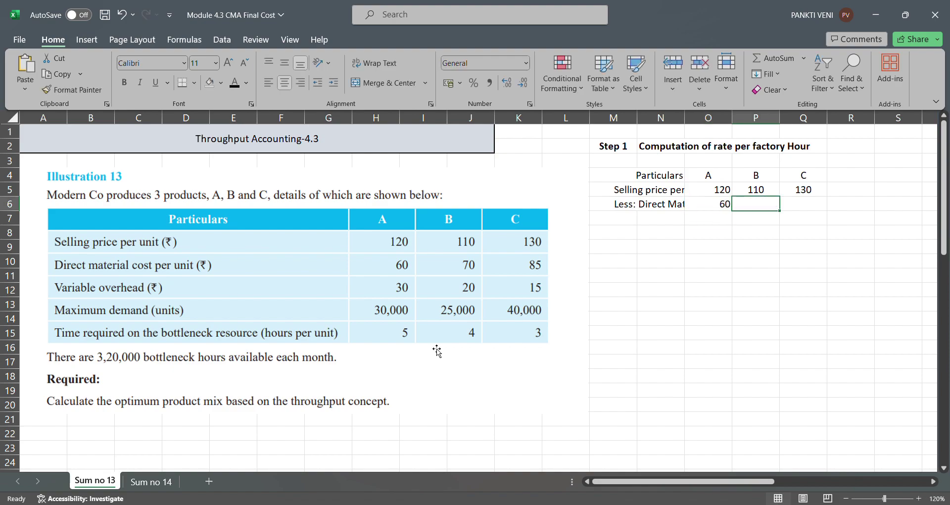
{"action": "type", "text": "70"}
{"action": "key", "text": "Return"}
{"action": "key", "text": "Up"}
{"action": "key", "text": "Right"}
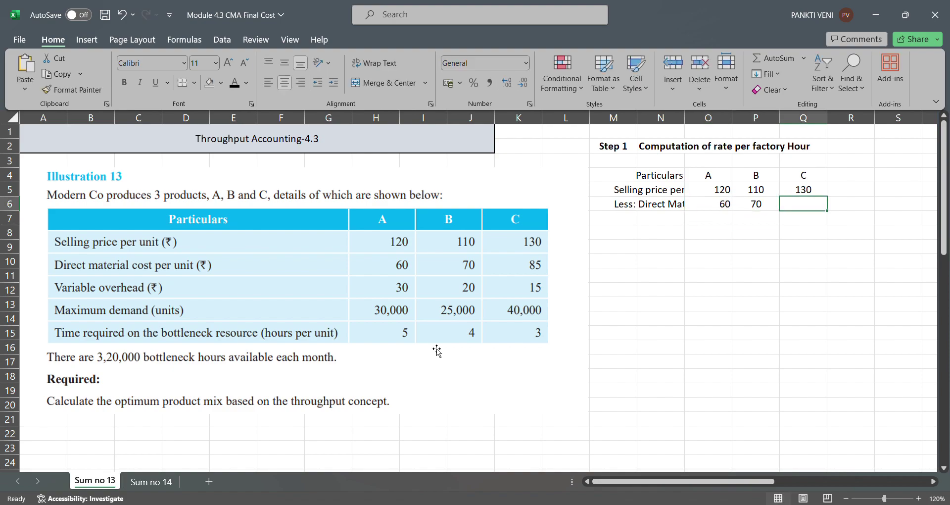
{"action": "type", "text": "85"}
{"action": "key", "text": "Return"}
Step: Calculate selling price minus direct material for product A in O7 and copy the formula to P7:Q7
{"action": "key", "text": "Left"}
{"action": "key", "text": "Left"}
{"action": "key", "text": "Left"}
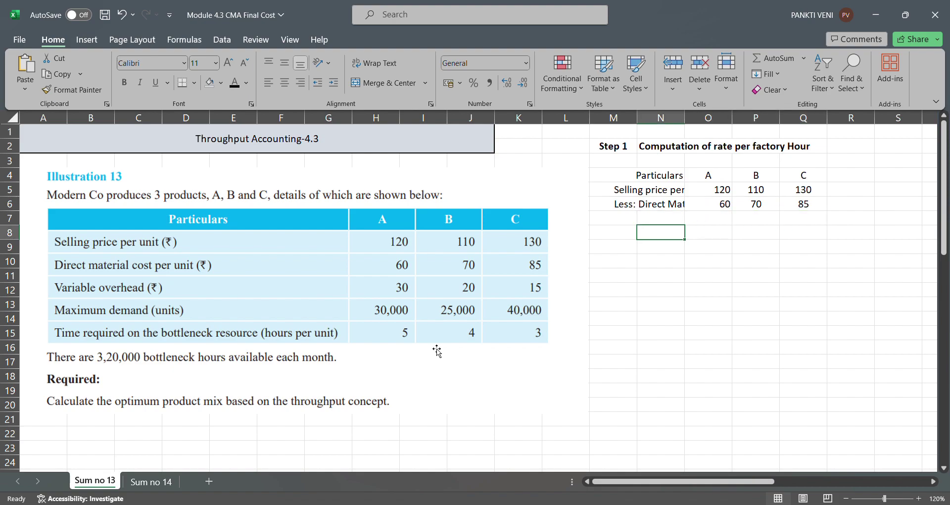
{"action": "key", "text": "Right"}
{"action": "type", "text": "="}
{"action": "key", "text": "Up"}
{"action": "key", "text": "Up"}
{"action": "type", "text": "-"}
{"action": "key", "text": "Up"}
{"action": "key", "text": "ctrl+Return"}
{"action": "key", "text": "ctrl+c"}
{"action": "key", "text": "Right"}
{"action": "key", "text": "shift+Right"}
{"action": "key", "text": "Return"}
Step: Label cell N7 "Profit margin / Contri" and widen column N to fit the row labels
{"action": "key", "text": "Left"}
{"action": "key", "text": "Left"}
{"action": "type", "text": "P"}
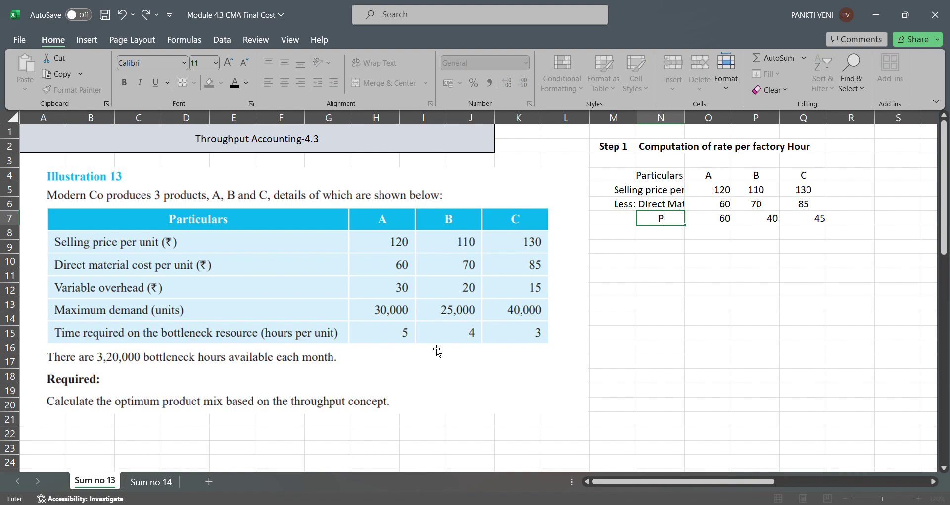
{"action": "type", "text": "rofit margin"}
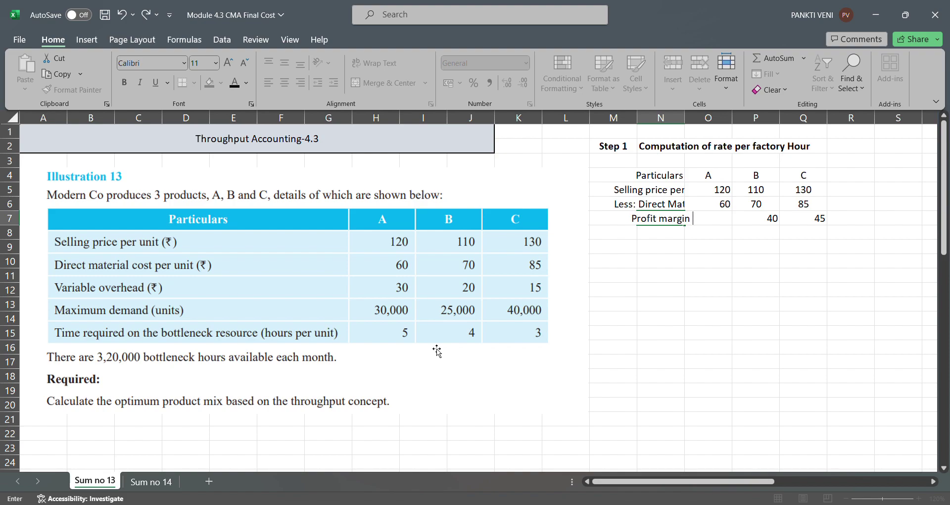
{"action": "type", "text": " / Contri"}
{"action": "key", "text": "Return"}
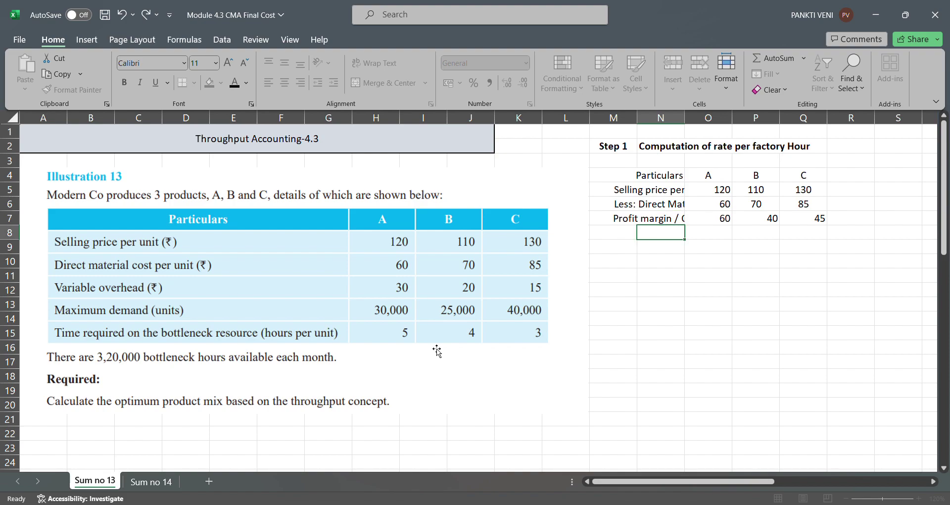
{"action": "key", "text": "Left"}
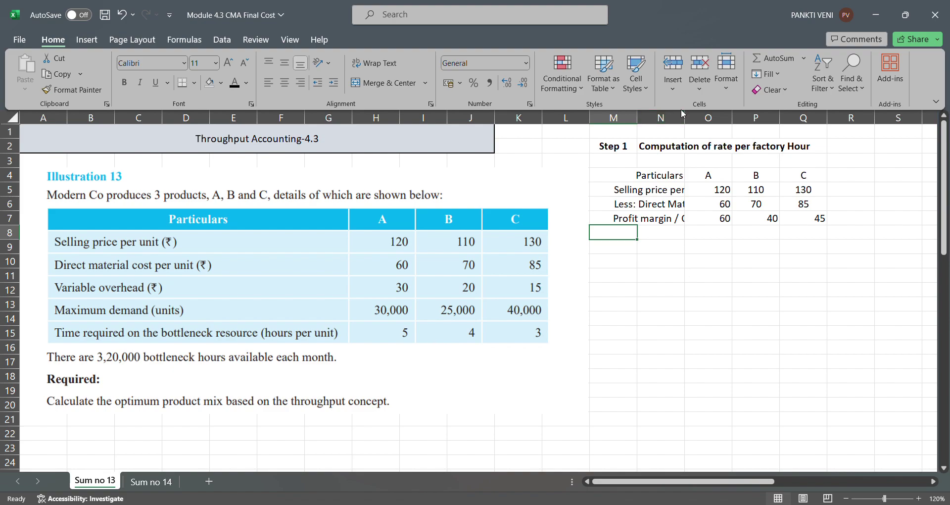
{"action": "left_click_drag", "start_coordinate": [685, 121], "coordinate": [741, 122]}
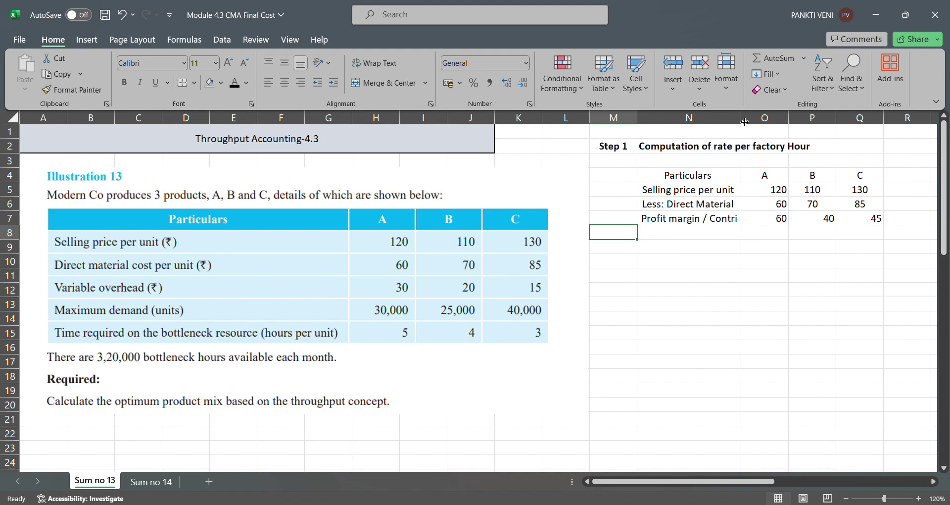
Step: Add the row label "Time required on bottleneck" in cell N8
{"action": "key", "text": "Right"}
{"action": "type", "text": "Tim"}
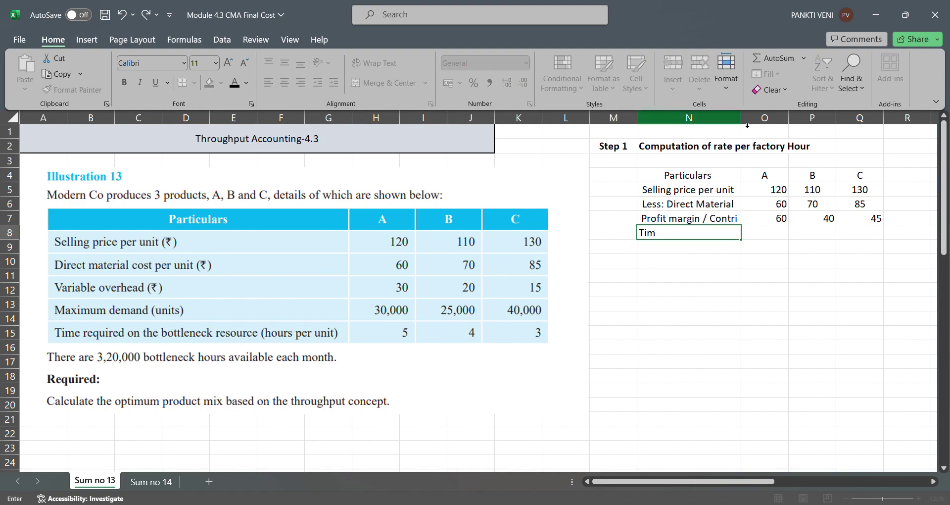
{"action": "type", "text": "e required on bottleneck"}
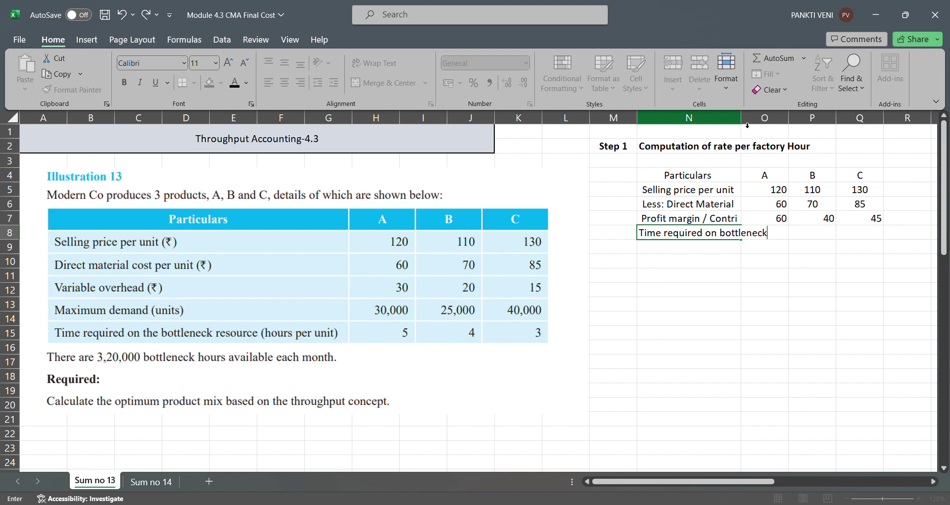
{"action": "key", "text": "Return"}
{"action": "key", "text": "Up"}
{"action": "key", "text": "Right"}
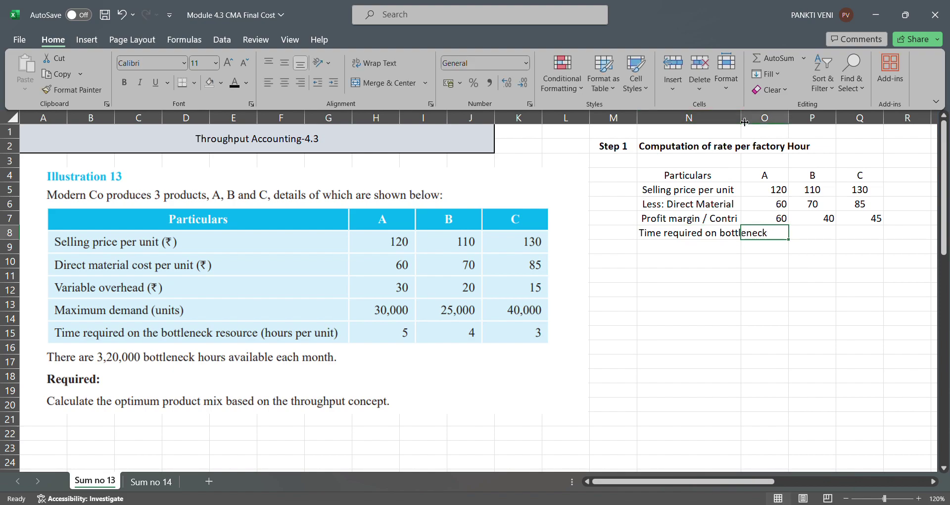
Step: Enter the bottleneck times 5, 4 and 3 for products A, B and C in row 8
{"action": "type", "text": "5"}
{"action": "key", "text": "Return"}
{"action": "key", "text": "Up"}
{"action": "key", "text": "Right"}
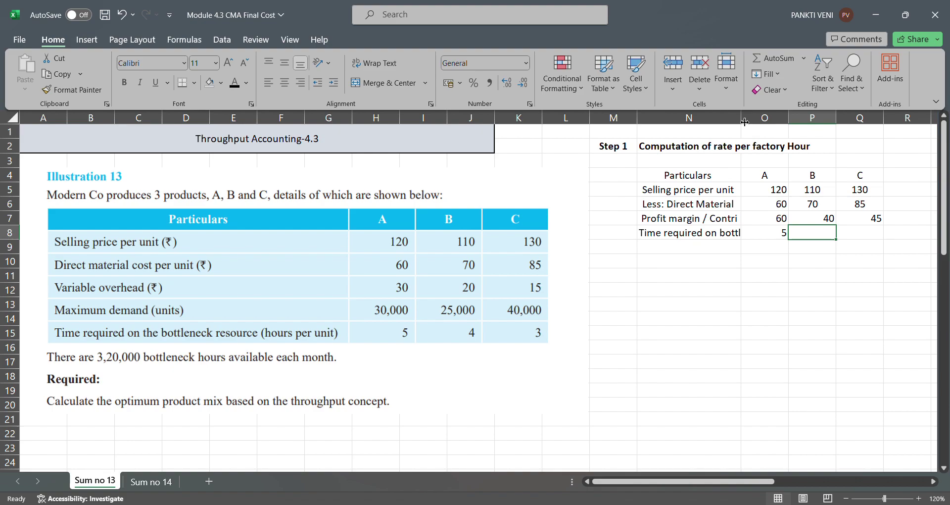
{"action": "type", "text": "4"}
{"action": "key", "text": "Return"}
{"action": "key", "text": "Up"}
{"action": "key", "text": "Right"}
{"action": "type", "text": "3"}
{"action": "key", "text": "Return"}
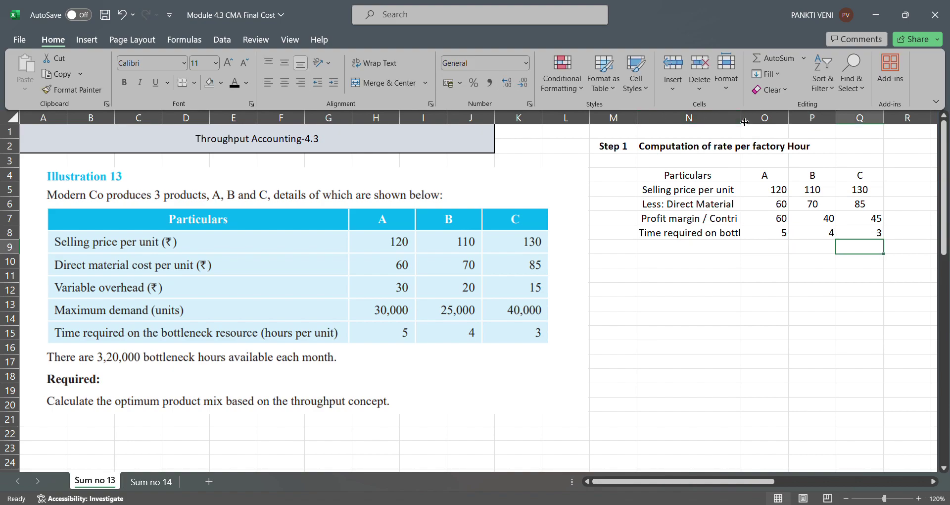
Step: Add the row label "Return per factory hour" in cell N9
{"action": "key", "text": "Left"}
{"action": "key", "text": "Left"}
{"action": "key", "text": "Left"}
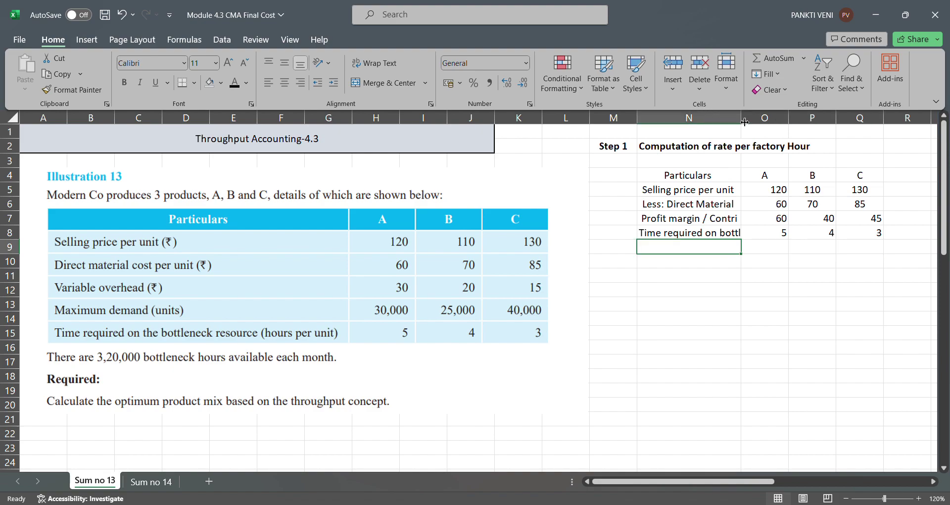
{"action": "type", "text": "Return "}
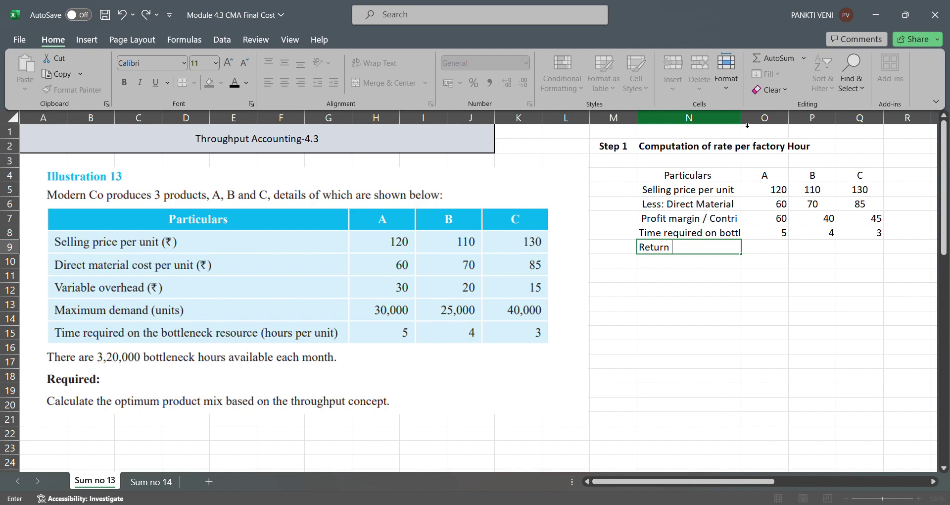
{"action": "type", "text": "per factory hour"}
{"action": "key", "text": "Tab"}
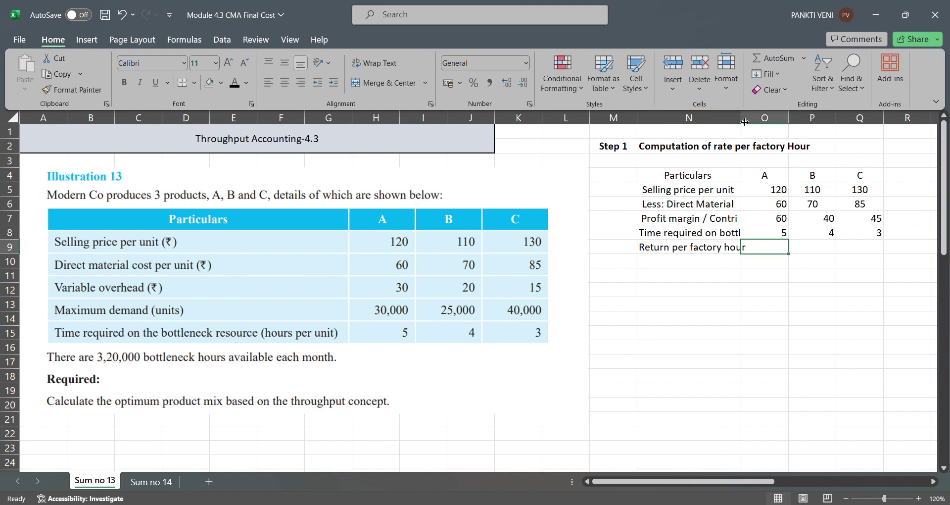
Step: Calculate product A's return per factory hour in O9 as =O7/O8 and copy the formula to P9:Q9
{"action": "type", "text": "=O7/O8"}
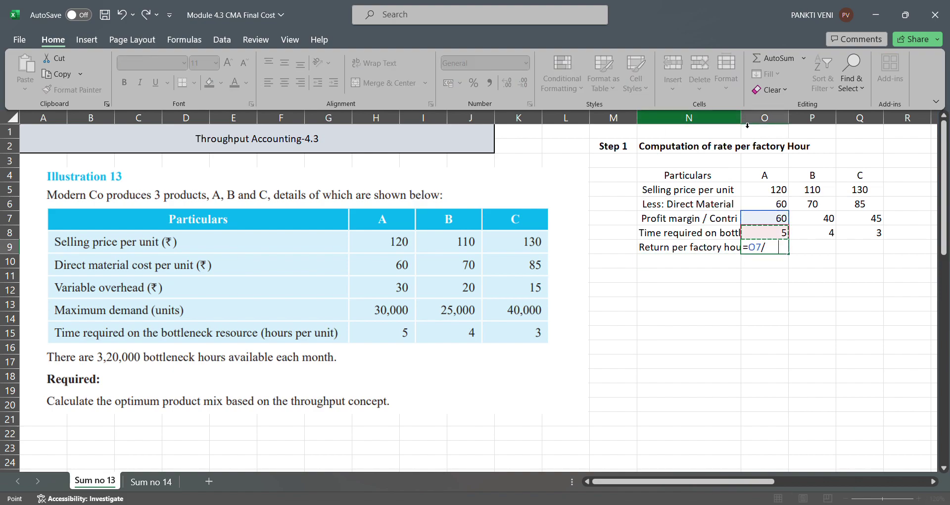
{"action": "key", "text": "Return"}
{"action": "key", "text": "shift+Right"}
{"action": "key", "text": "shift+Right"}
{"action": "key", "text": "ctrl+r"}
Step: Widen column N to fit its longest row label
{"action": "key", "text": "Left"}
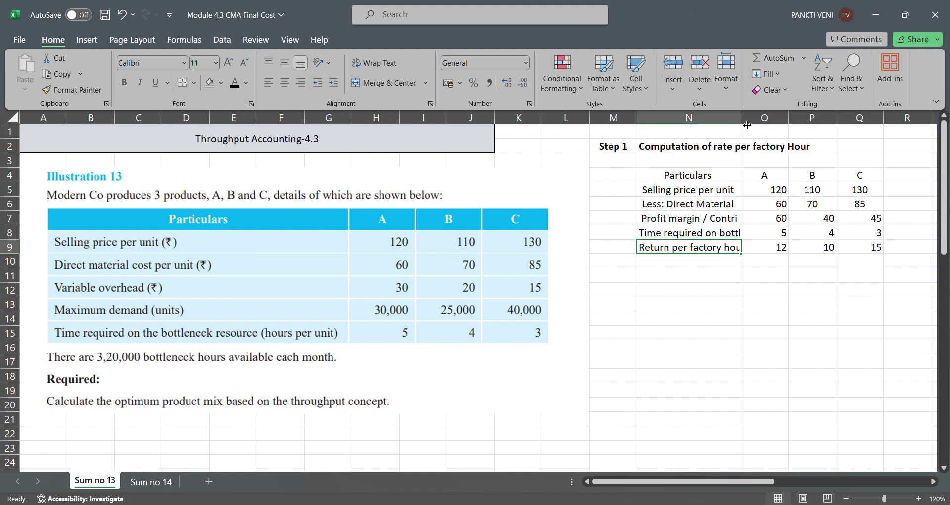
{"action": "left_click", "coordinate": [737, 119]}
{"action": "double_click", "coordinate": [740, 119]}
{"action": "scroll", "coordinate": [749, 129], "scroll_direction": "right", "scroll_amount": 2}
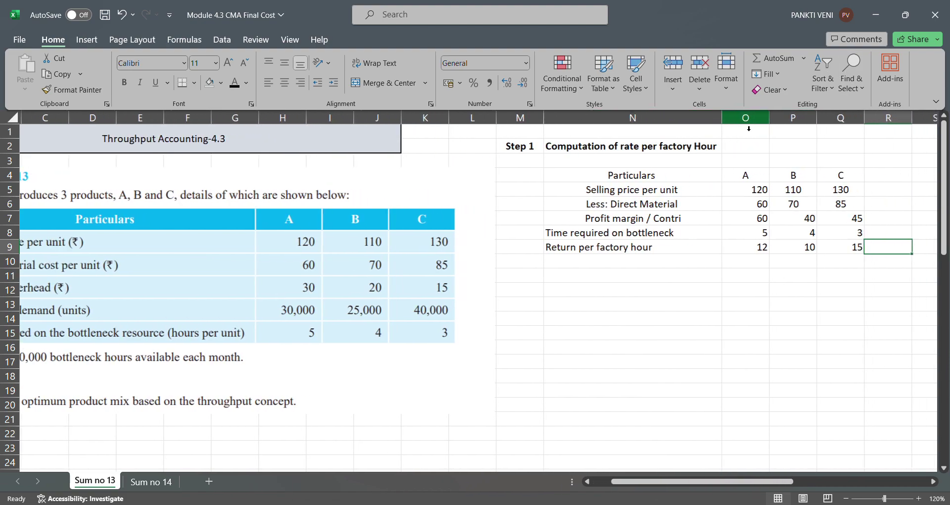
Step: Add the row label "Rank" in cell N10 below the return per factory hour
{"action": "key", "text": "Left"}
{"action": "key", "text": "Left"}
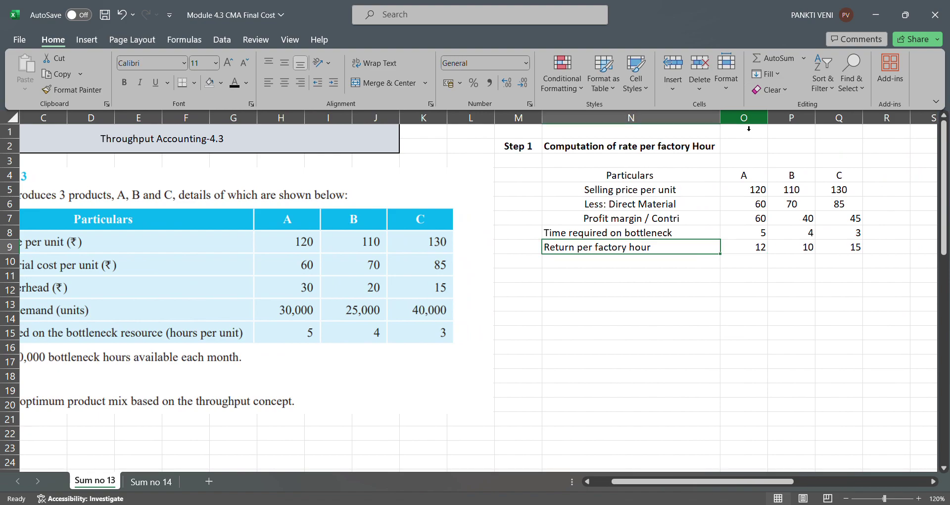
{"action": "key", "text": "Down"}
{"action": "type", "text": "T"}
{"action": "key", "text": "BackSpace"}
{"action": "key", "text": "BackSpace"}
{"action": "type", "text": "Rank"}
{"action": "key", "text": "Right"}
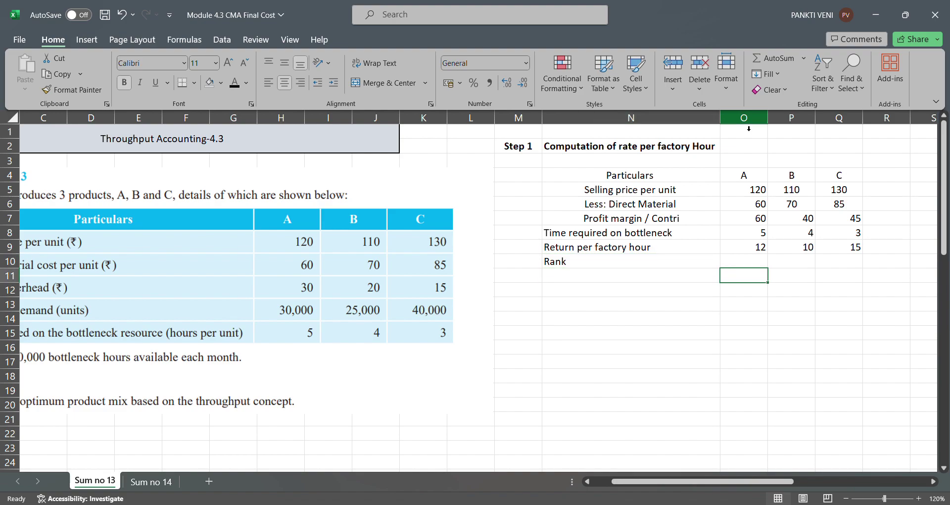
{"action": "key", "text": "Right"}
{"action": "key", "text": "Left"}
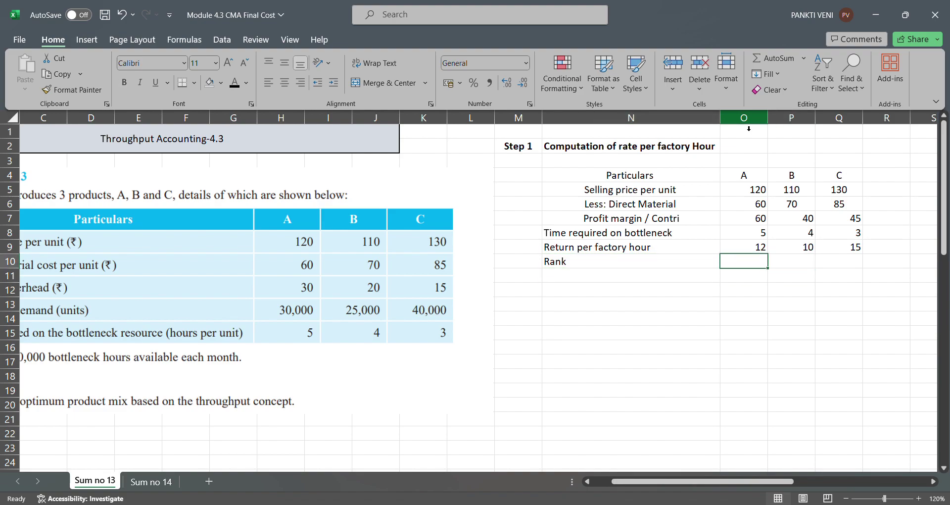
Step: Fill the Rank row with 2 for product A, 3 for product B and 1 for product C
{"action": "key", "text": "Right"}
{"action": "key", "text": "Right"}
{"action": "type", "text": "1"}
{"action": "key", "text": "Left"}
{"action": "key", "text": "Left"}
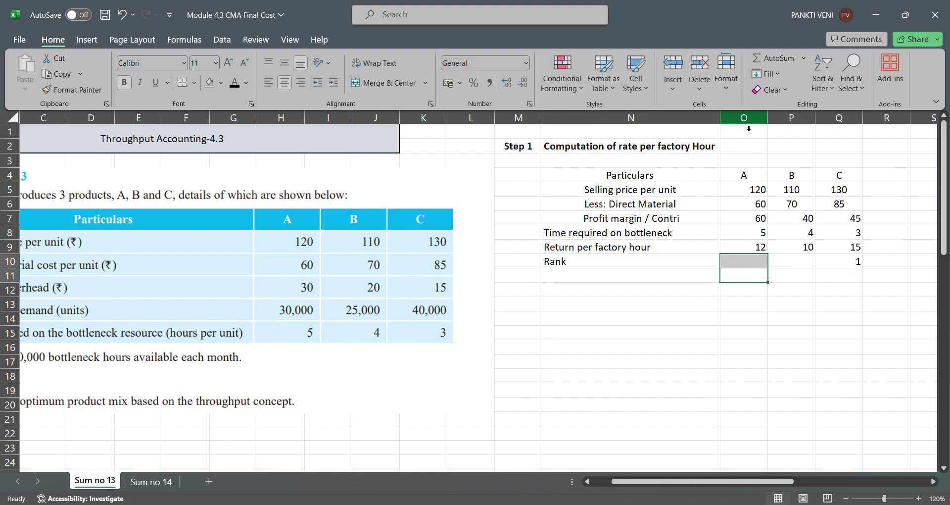
{"action": "type", "text": "2"}
{"action": "key", "text": "Return"}
{"action": "key", "text": "Up"}
{"action": "key", "text": "Right"}
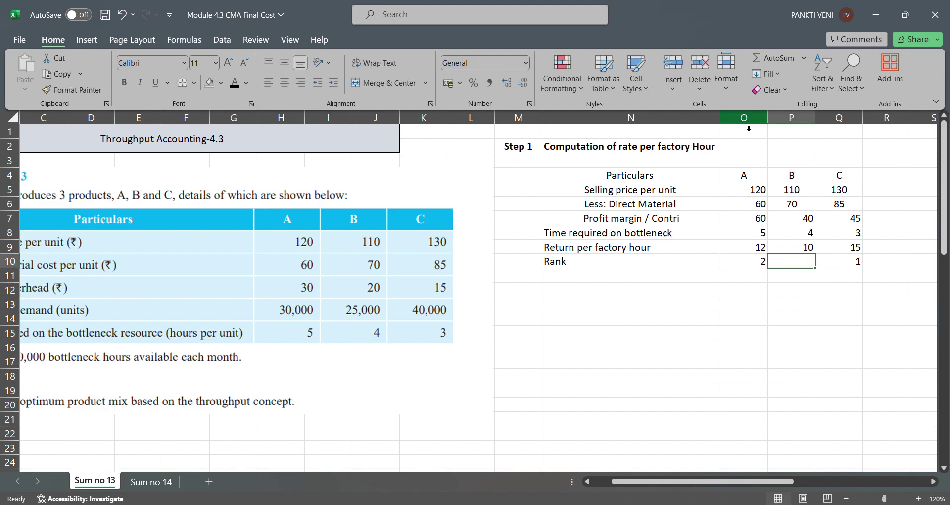
{"action": "type", "text": "3"}
{"action": "key", "text": "Return"}
Step: Make the table's header row N4:Q4 bold
{"action": "key", "text": "Left"}
{"action": "key", "text": "Left"}
{"action": "key", "text": "Left"}
{"action": "key", "text": "Up"}
{"action": "key", "text": "Up"}
{"action": "key", "text": "Up"}
{"action": "key", "text": "Up"}
{"action": "key", "text": "Up"}
{"action": "key", "text": "Up"}
{"action": "key", "text": "Up"}
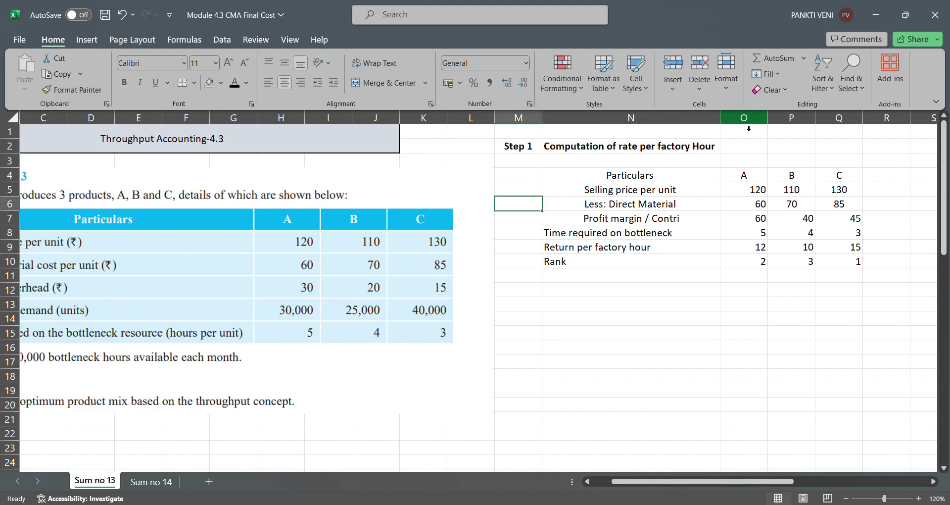
{"action": "key", "text": "Right"}
{"action": "key", "text": "shift+Right"}
{"action": "key", "text": "shift+Right"}
{"action": "key", "text": "shift+Right"}
{"action": "key", "text": "ctrl+b"}
Step: Apply all borders to the whole rate per factory hour table, N4:Q10
{"action": "key", "text": "ctrl+shift+Down"}
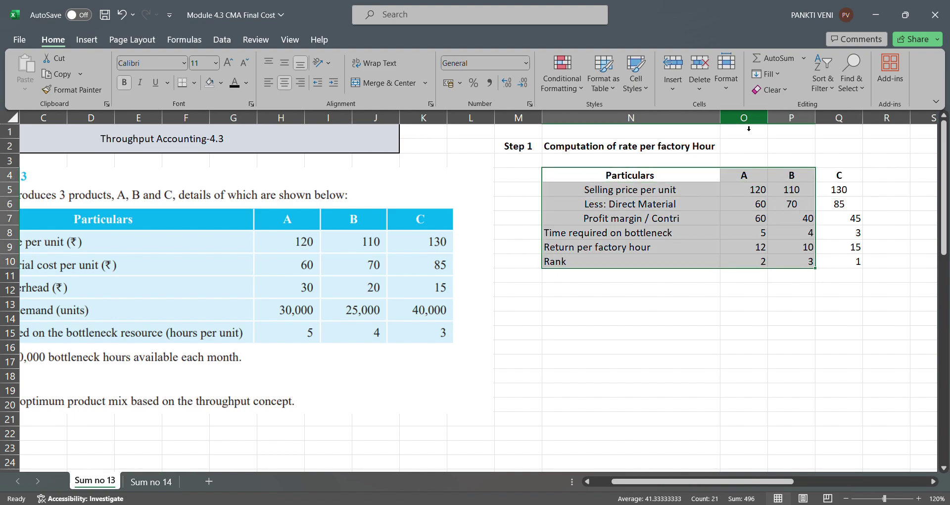
{"action": "key", "text": "alt+h"}
{"action": "key", "text": "b"}
{"action": "key", "text": "a"}
{"action": "key", "text": "Down"}
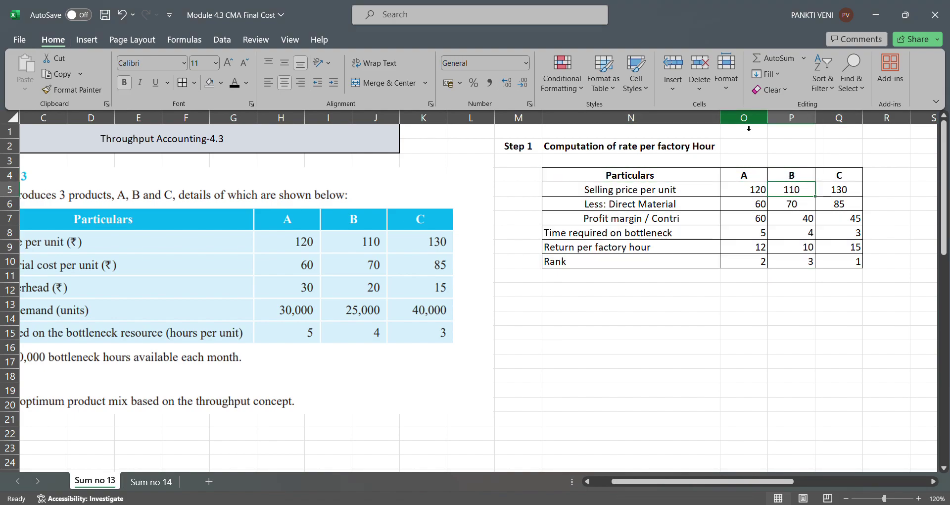
Step: Centre the values for products A, B and C in O5:Q10
{"action": "key", "text": "Right"}
{"action": "key", "text": "ctrl+shift+Down"}
{"action": "key", "text": "shift+Right"}
{"action": "key", "text": "shift+Right"}
{"action": "key", "text": "alt+h"}
{"action": "key", "text": "a"}
{"action": "key", "text": "c"}
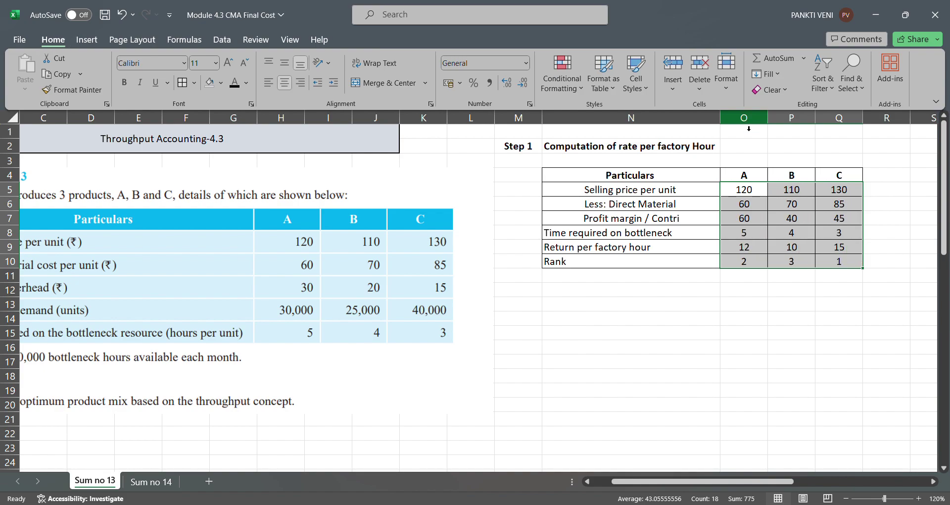
Step: Highlight the "Return per factory hour" and "Rank" rows, N9:Q10, with yellow fill
{"action": "key", "text": "Down"}
{"action": "key", "text": "Down"}
{"action": "key", "text": "Down"}
{"action": "key", "text": "Down"}
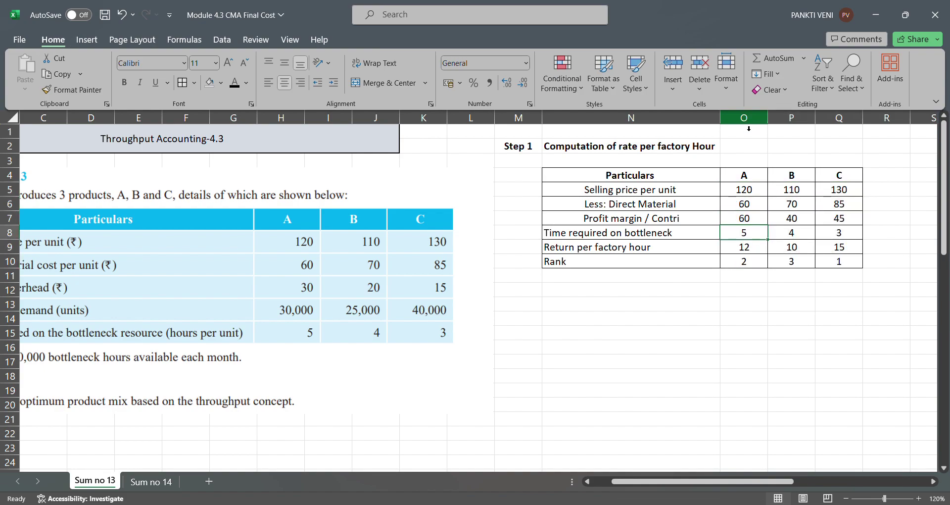
{"action": "key", "text": "Left"}
{"action": "key", "text": "shift+Right"}
{"action": "key", "text": "shift+Right"}
{"action": "key", "text": "shift+Right"}
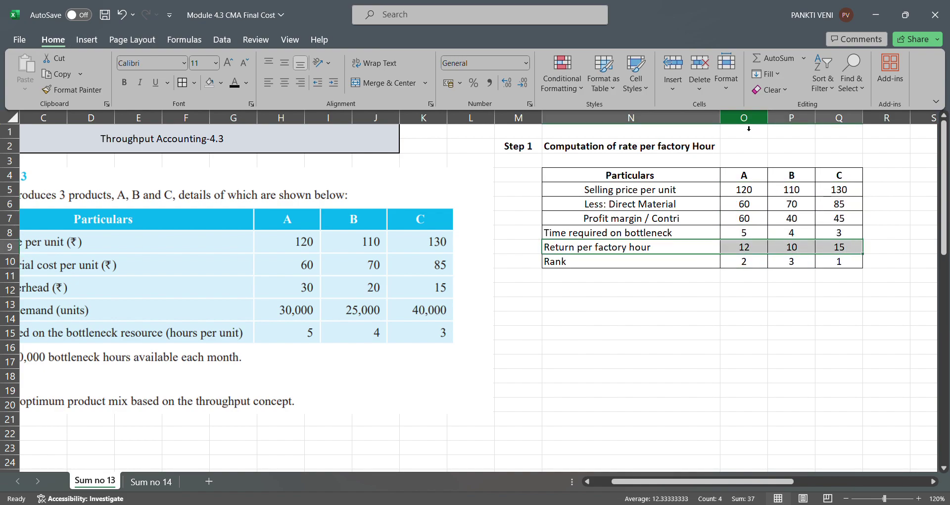
{"action": "key", "text": "shift+Down"}
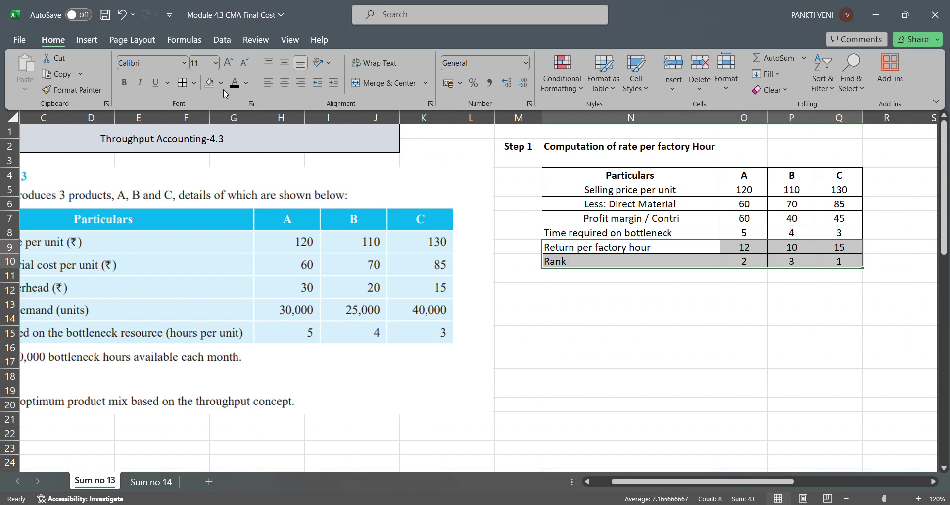
{"action": "left_click", "coordinate": [209, 82]}
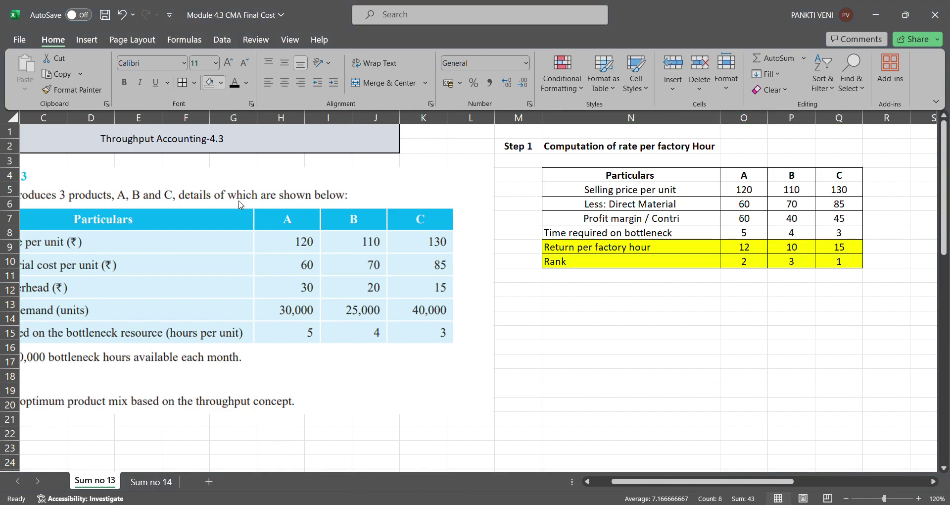
{"action": "left_click", "coordinate": [224, 315]}
{"action": "left_click", "coordinate": [582, 350]}
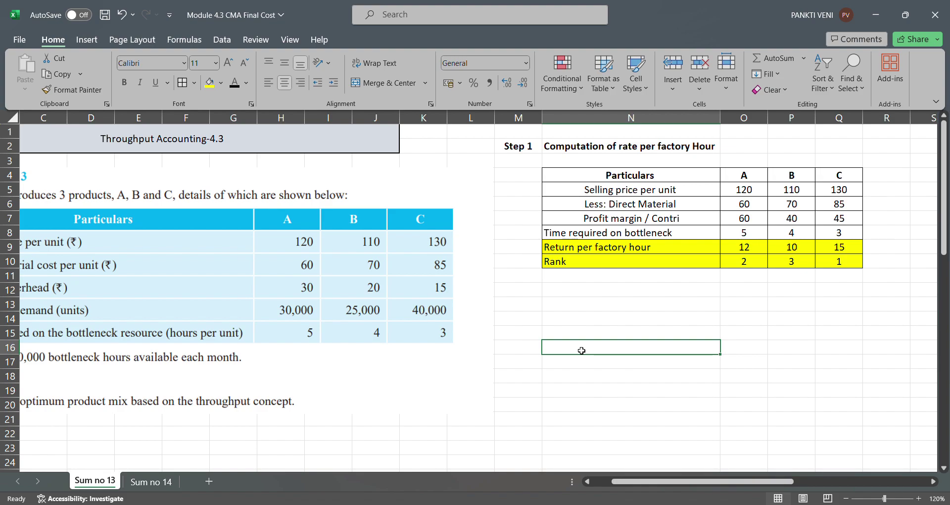
{"action": "key", "text": "Up"}
{"action": "key", "text": "Up"}
{"action": "type", "text": "All"}
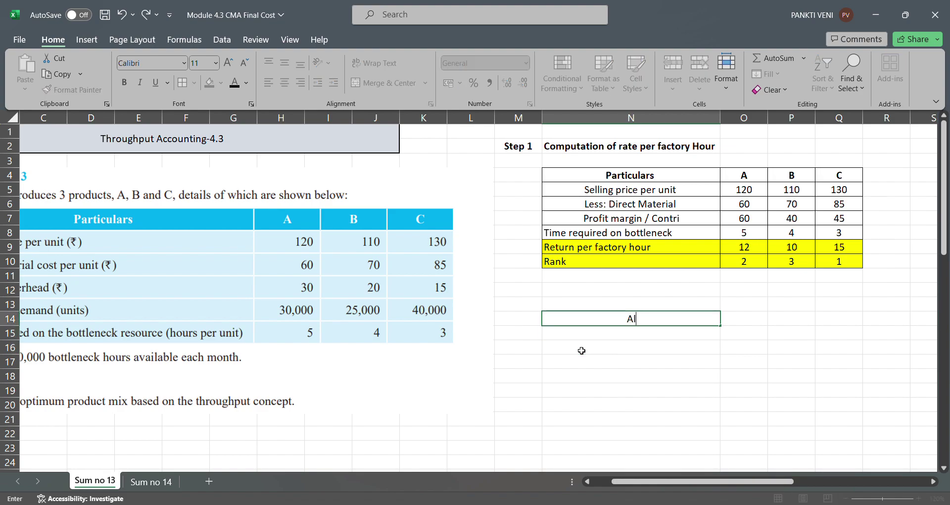
{"action": "key", "text": "Escape"}
Step: Enter the heading "Allocations of Hours according to rank" in cell N12
{"action": "key", "text": "Up"}
{"action": "key", "text": "Up"}
{"action": "type", "text": "A"}
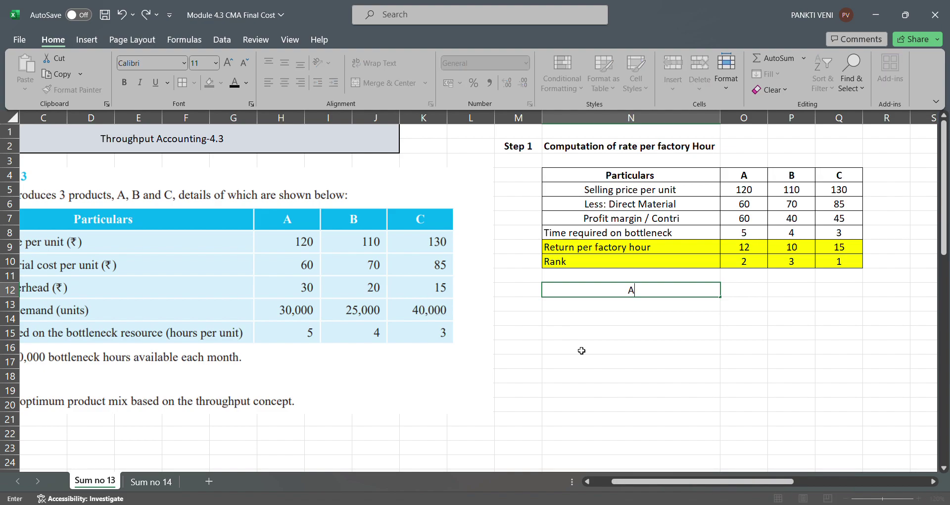
{"action": "type", "text": "llocations of Hours"}
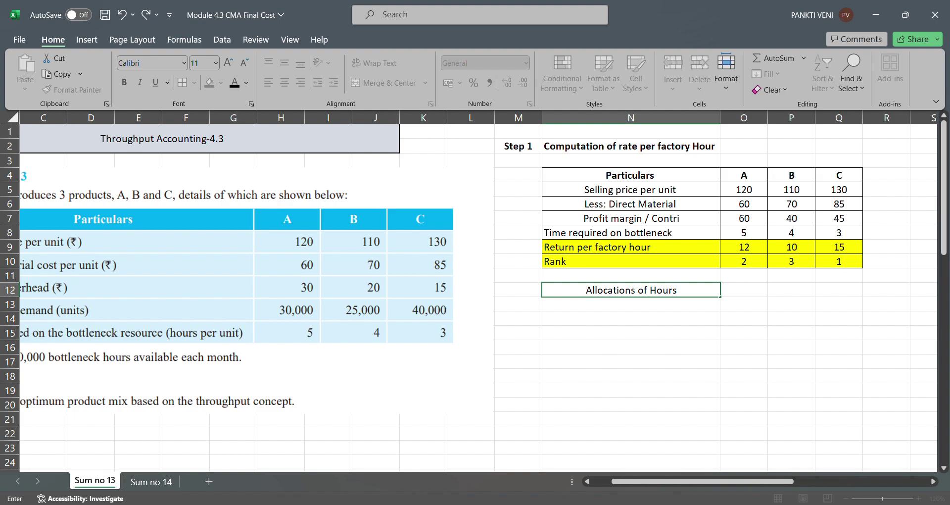
{"action": "type", "text": " according to rank"}
{"action": "key", "text": "Return"}
{"action": "key", "text": "Left"}
{"action": "key", "text": "Left"}
{"action": "key", "text": "Left"}
{"action": "key", "text": "Left"}
{"action": "key", "text": "Left"}
{"action": "key", "text": "Left"}
{"action": "key", "text": "Left"}
{"action": "key", "text": "Left"}
{"action": "key", "text": "Left"}
{"action": "key", "text": "Left"}
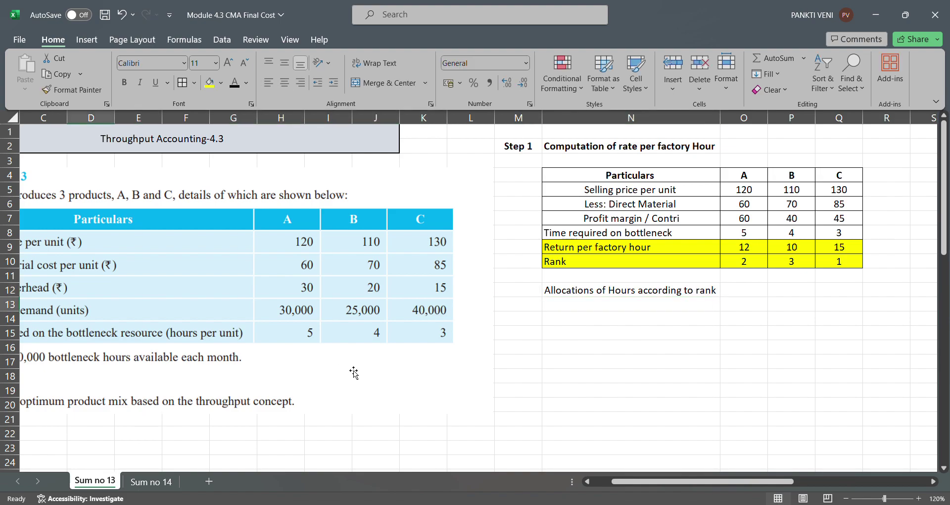
Step: List the products in rank order as Product C, Product A and Product B in cells N14:N16
{"action": "left_click", "coordinate": [560, 322]}
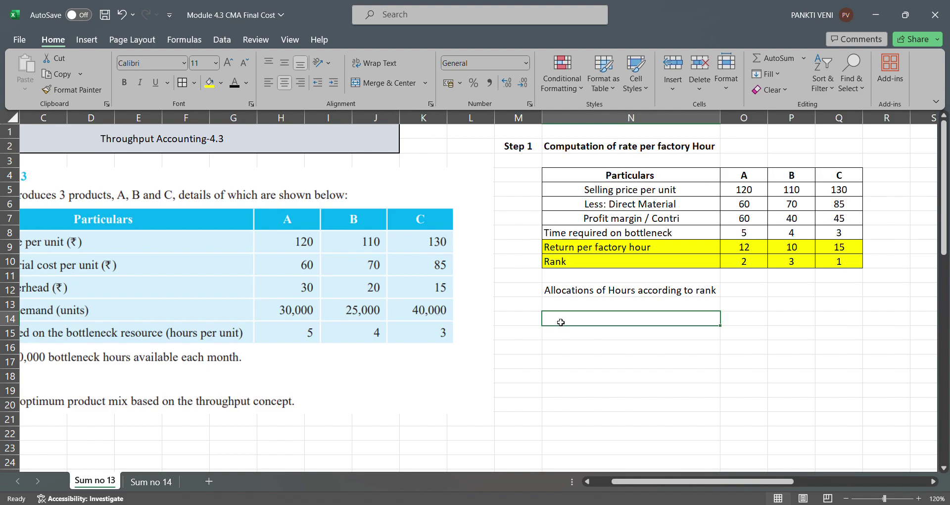
{"action": "type", "text": "Pro"}
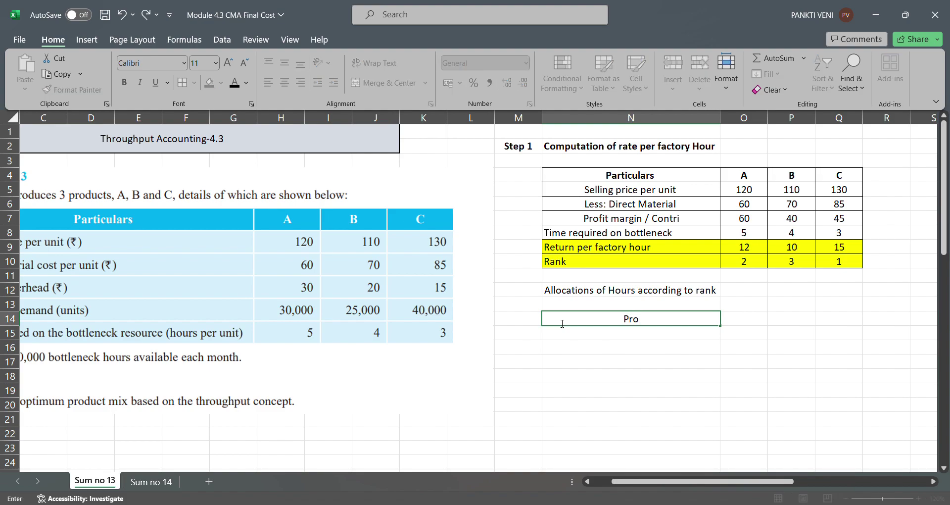
{"action": "type", "text": "duct C"}
{"action": "key", "text": "Return"}
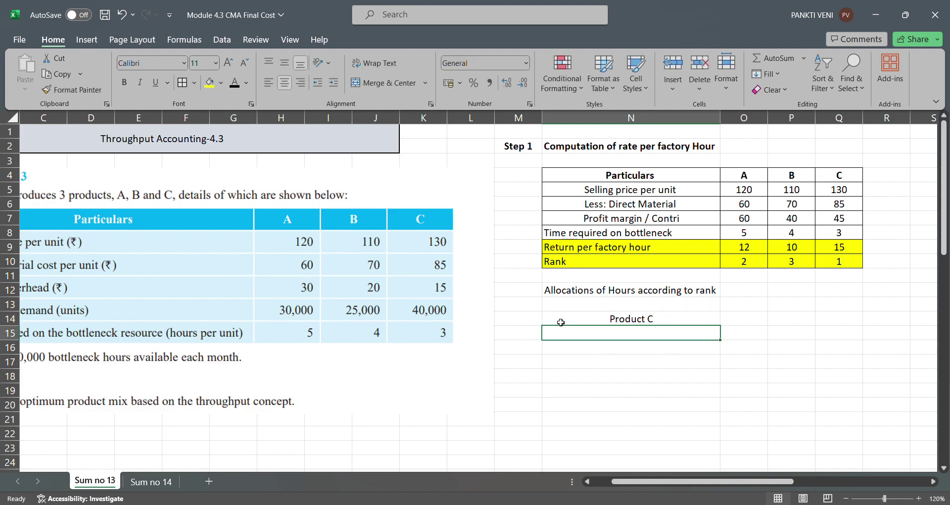
{"action": "type", "text": "Product "}
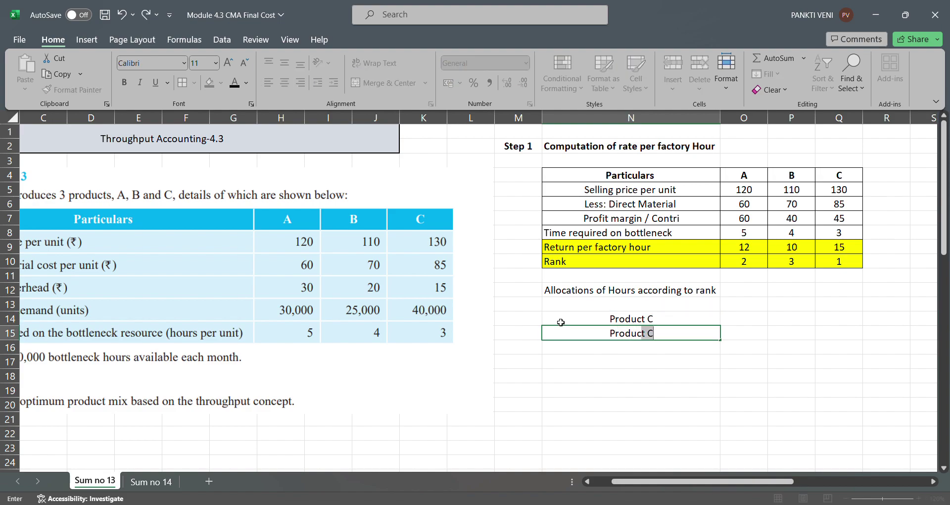
{"action": "type", "text": "A"}
{"action": "key", "text": "Return"}
{"action": "type", "text": "Product B"}
{"action": "key", "text": "Return"}
Step: Calculate the allocated hours for Product C in O14 as 40000*3 and for Product A in O15 as 30000*5
{"action": "key", "text": "Up"}
{"action": "key", "text": "Up"}
{"action": "key", "text": "Up"}
{"action": "key", "text": "Right"}
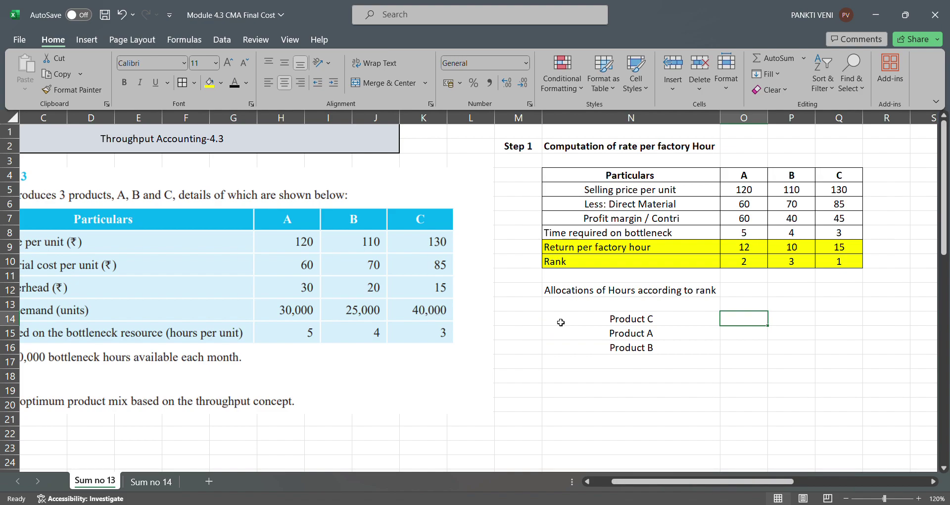
{"action": "type", "text": "+40000"}
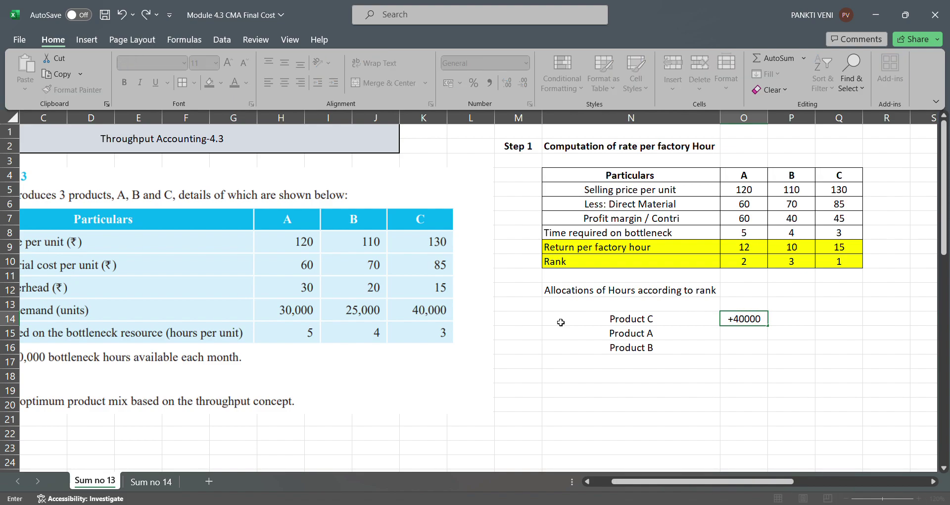
{"action": "type", "text": "*3"}
{"action": "key", "text": "Return"}
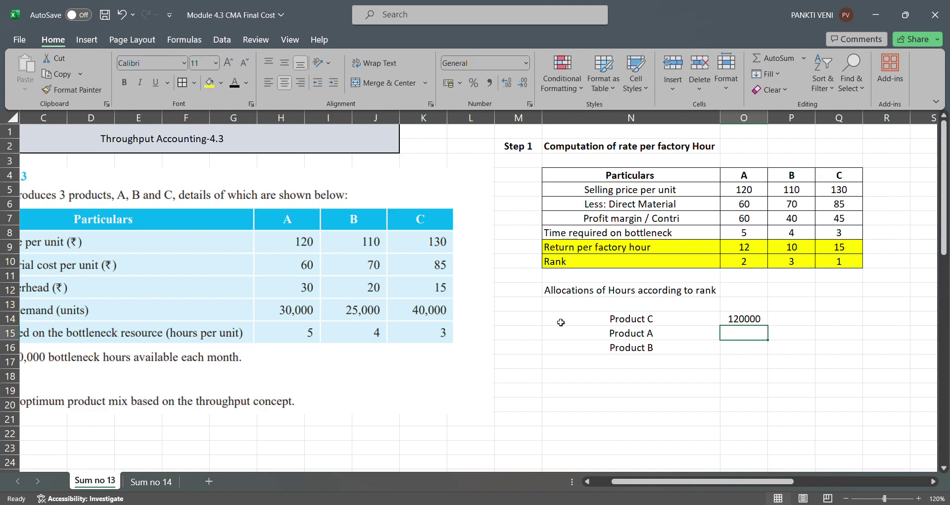
{"action": "type", "text": "+30000*"}
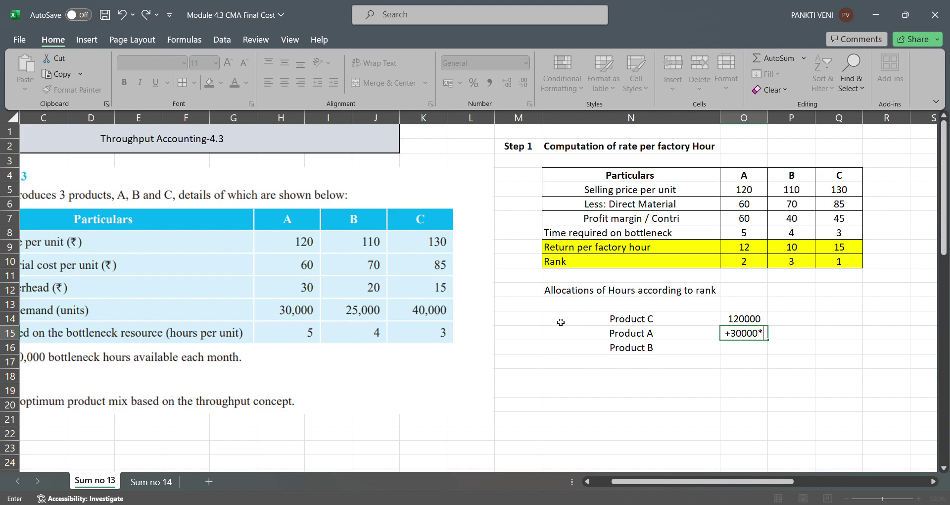
{"action": "key", "text": "Return"}
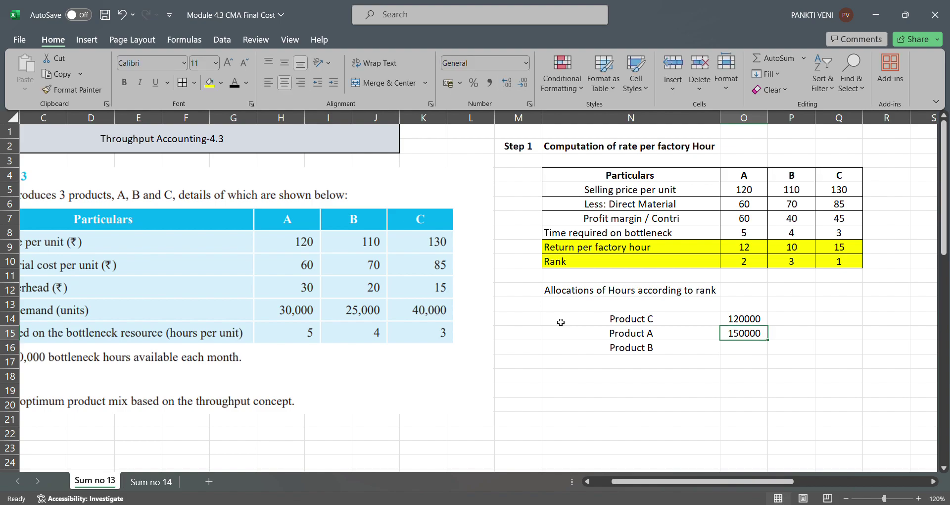
Step: Sum the allocated hours of Product C and Product A, O14:O15, in cell P15
{"action": "key", "text": "Up"}
{"action": "key", "text": "Right"}
{"action": "type", "text": "=sum("}
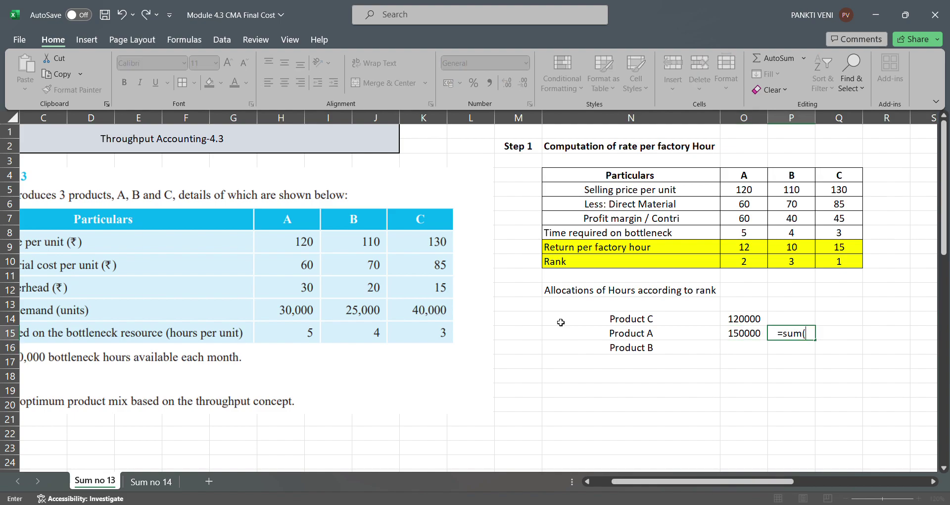
{"action": "key", "text": "Left"}
{"action": "key", "text": "shift+Up"}
{"action": "key", "text": "Return"}
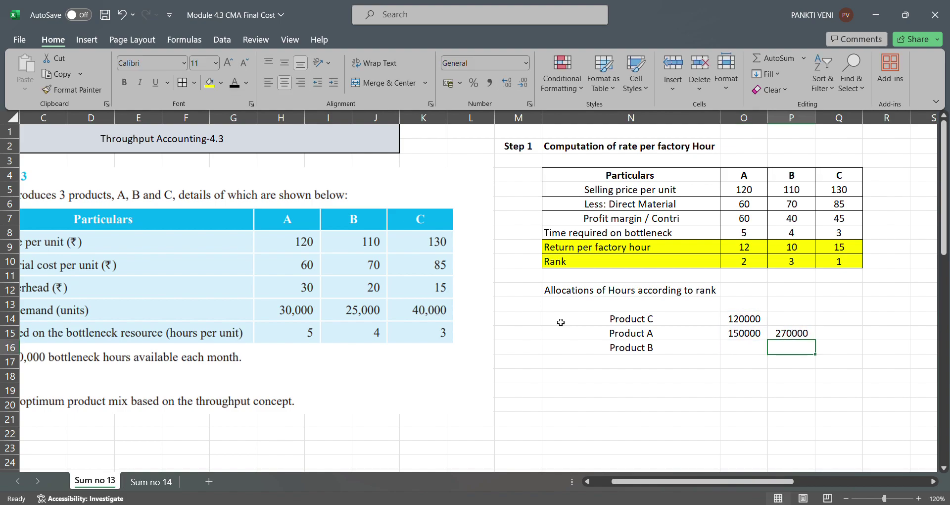
{"action": "key", "text": "Up"}
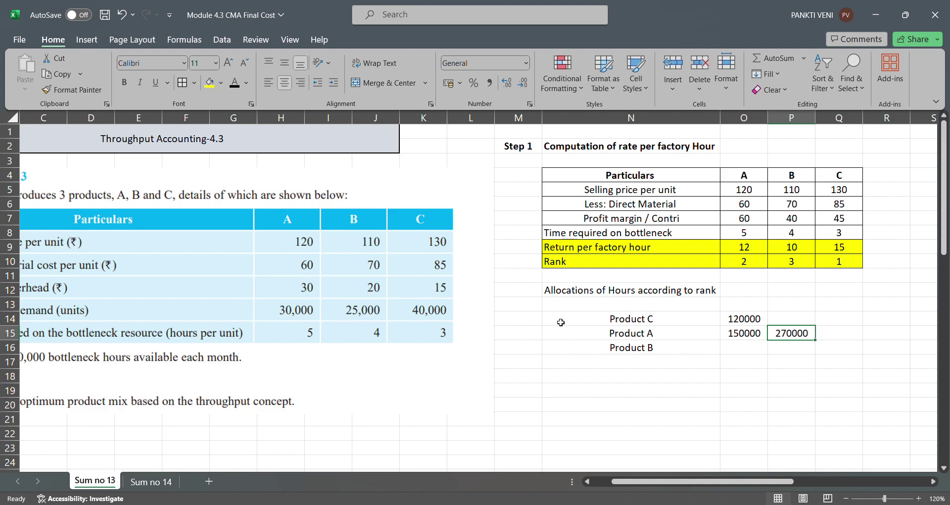
{"action": "key", "text": "Down"}
{"action": "key", "text": "Left"}
{"action": "type", "text": "+3"}
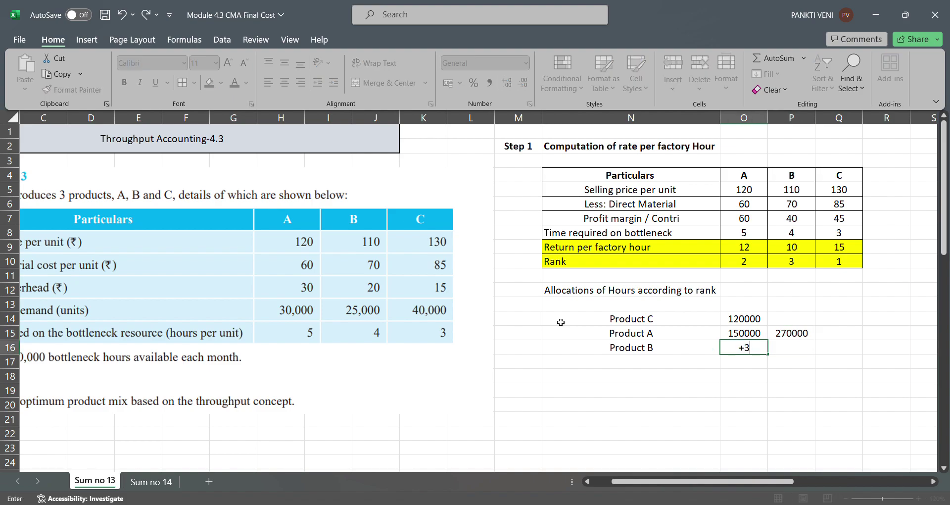
{"action": "type", "text": "2000-270000"}
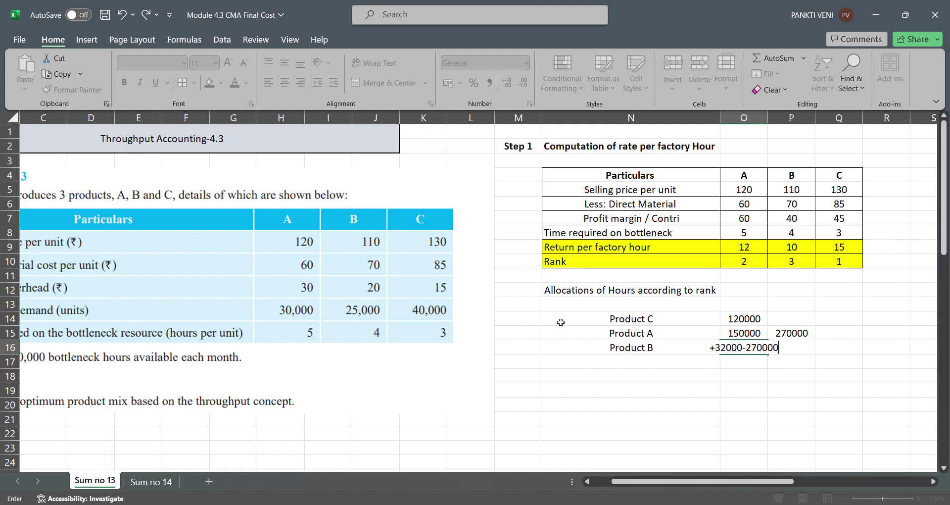
{"action": "key", "text": "Return"}
{"action": "key", "text": "Up"}
{"action": "key", "text": "F2"}
{"action": "key", "text": "BackSpace"}
{"action": "key", "text": "Return"}
{"action": "key", "text": "Up"}
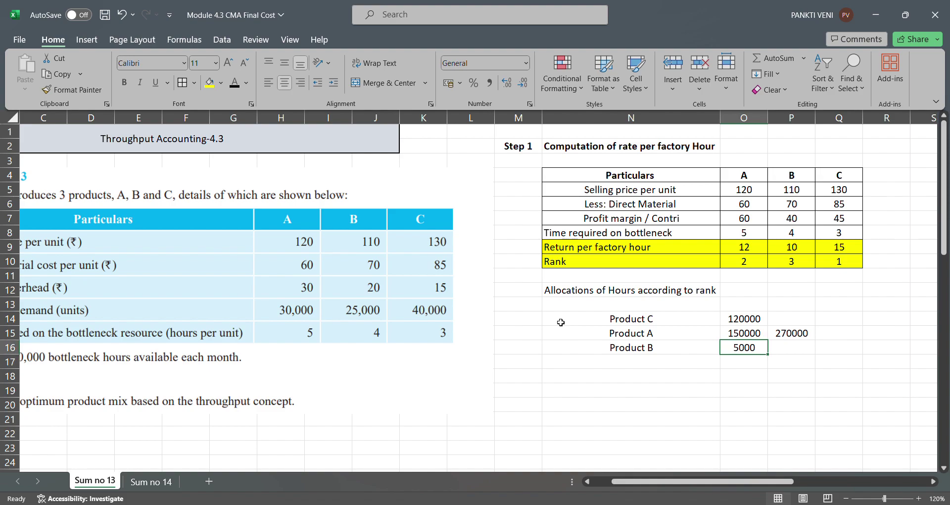
{"action": "key", "text": "F2"}
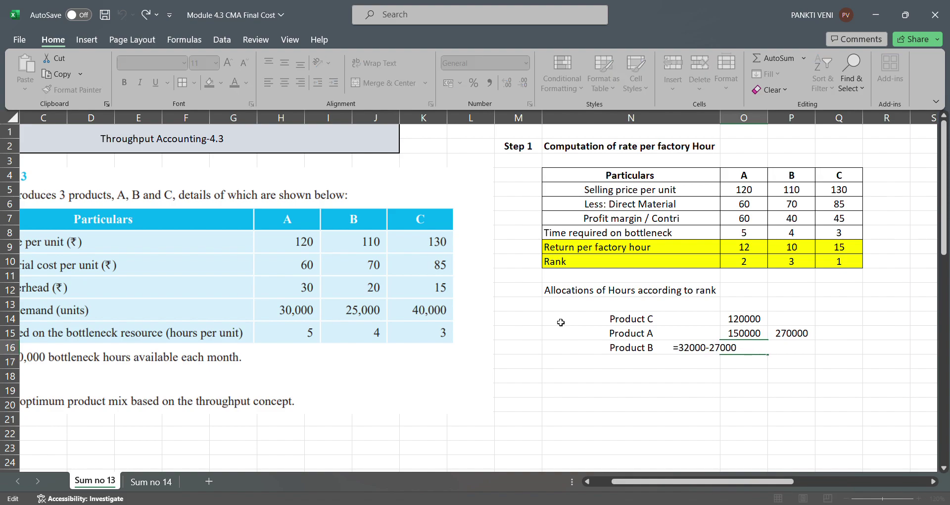
{"action": "type", "text": "00"}
{"action": "key", "text": "Return"}
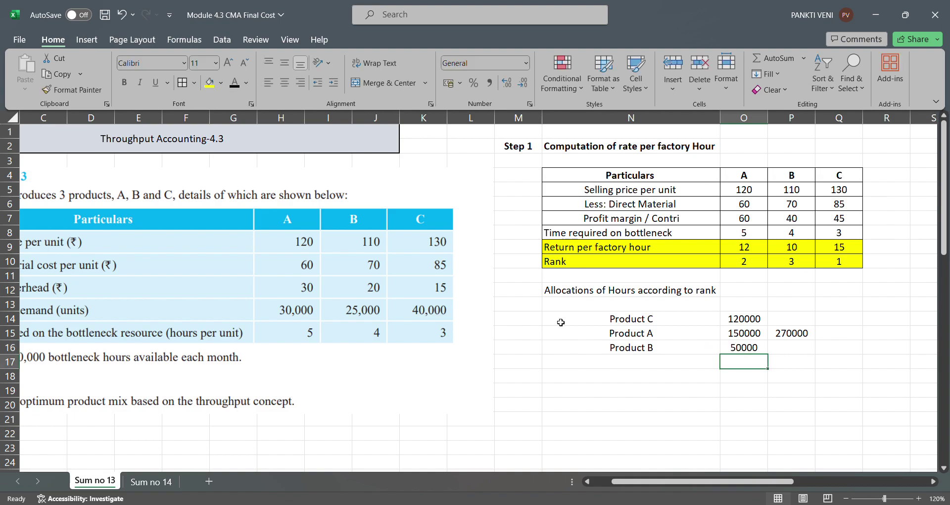
Step: Clear the interim sum of hours from cell P15
{"action": "key", "text": "Up"}
{"action": "key", "text": "Up"}
{"action": "key", "text": "Right"}
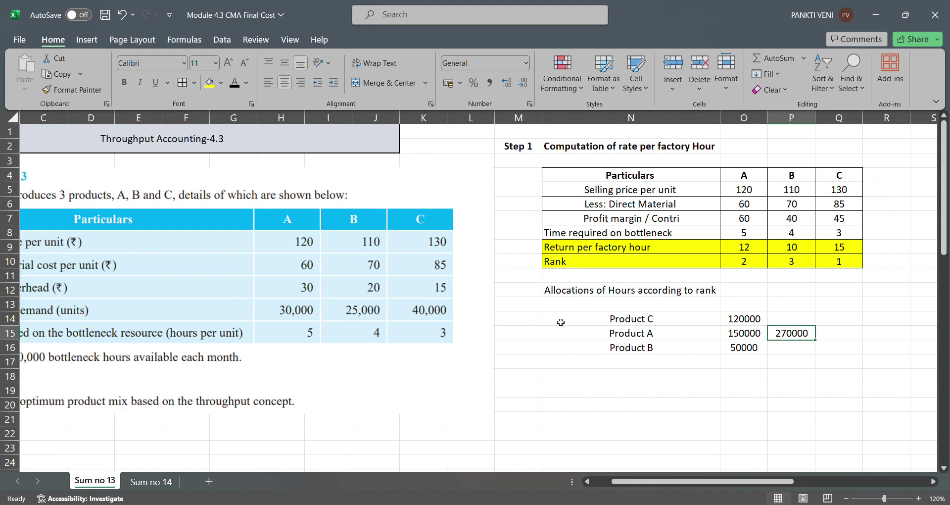
{"action": "key", "text": "Delete"}
Step: Calculate the units of Product B in P16 by dividing its allocated hours in O16 by 4
{"action": "key", "text": "Up"}
{"action": "key", "text": "Down"}
{"action": "key", "text": "Down"}
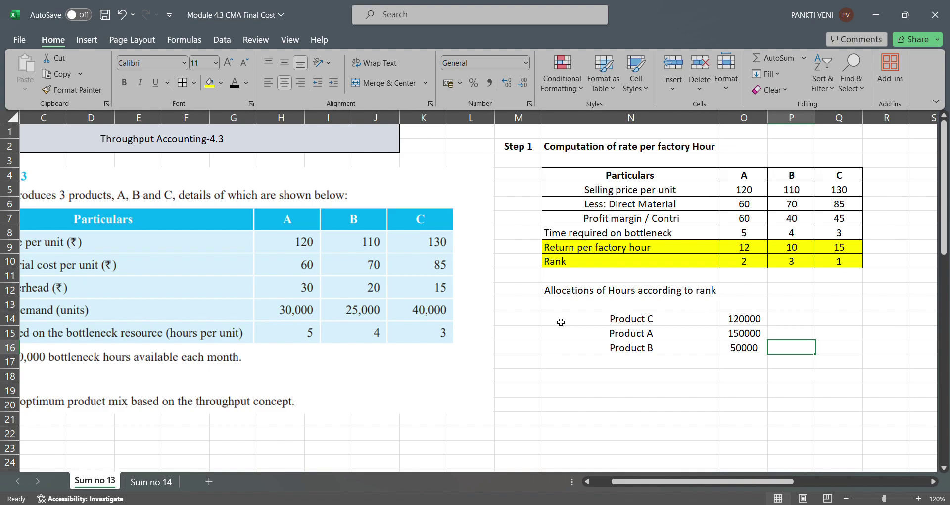
{"action": "type", "text": "="}
{"action": "key", "text": "Left"}
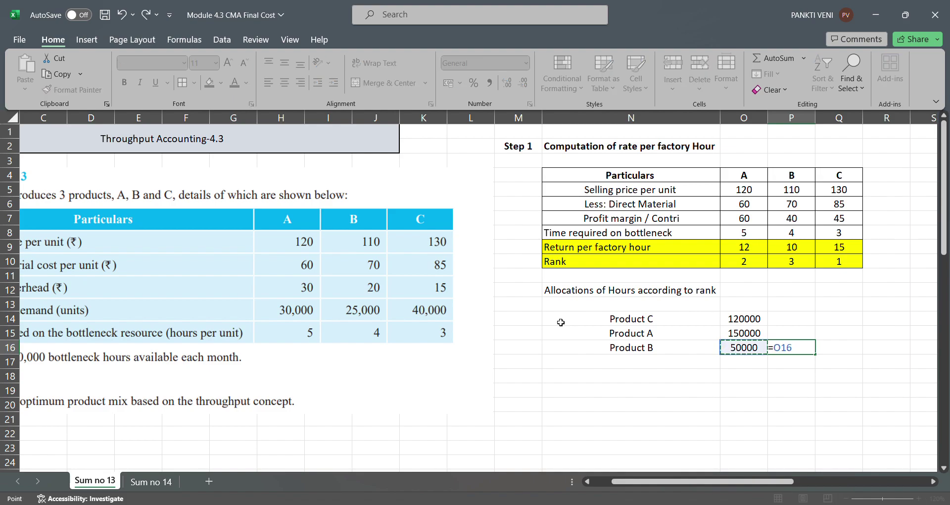
{"action": "type", "text": "/"}
{"action": "type", "text": "4"}
{"action": "key", "text": "Return"}
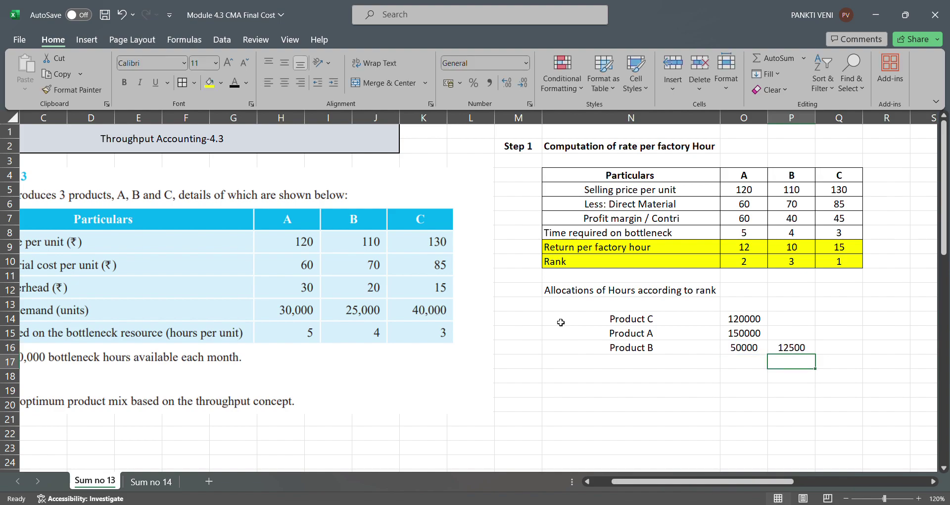
Step: Enter the column headings "Hours" in O13 and "Units" in P13 above the allocation figures
{"action": "key", "text": "Up"}
{"action": "key", "text": "Up"}
{"action": "key", "text": "Up"}
{"action": "key", "text": "Up"}
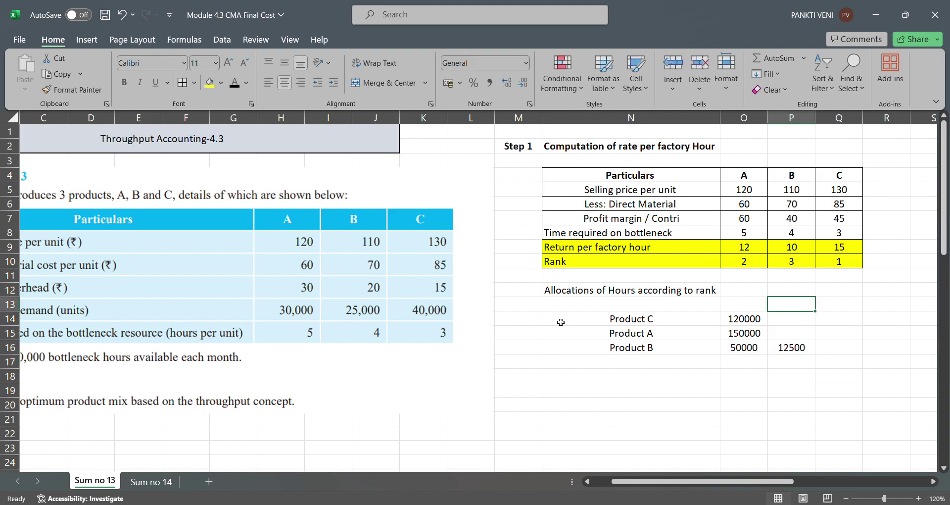
{"action": "key", "text": "Left"}
{"action": "type", "text": "Hours"}
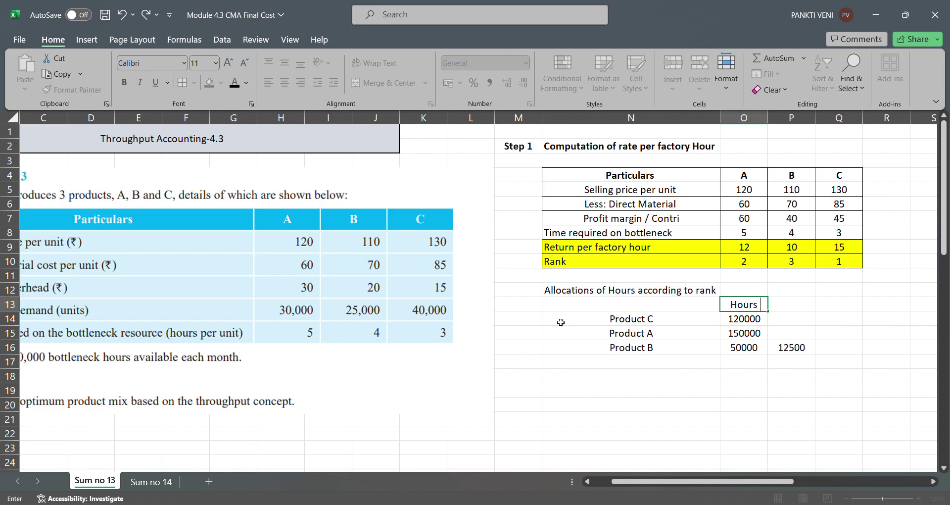
{"action": "key", "text": "Tab"}
{"action": "type", "text": "Units"}
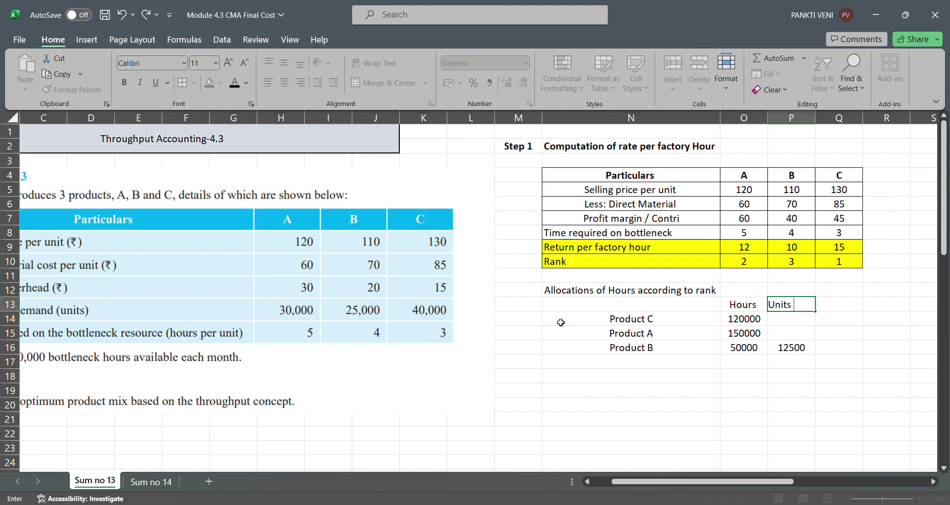
{"action": "key", "text": "Return"}
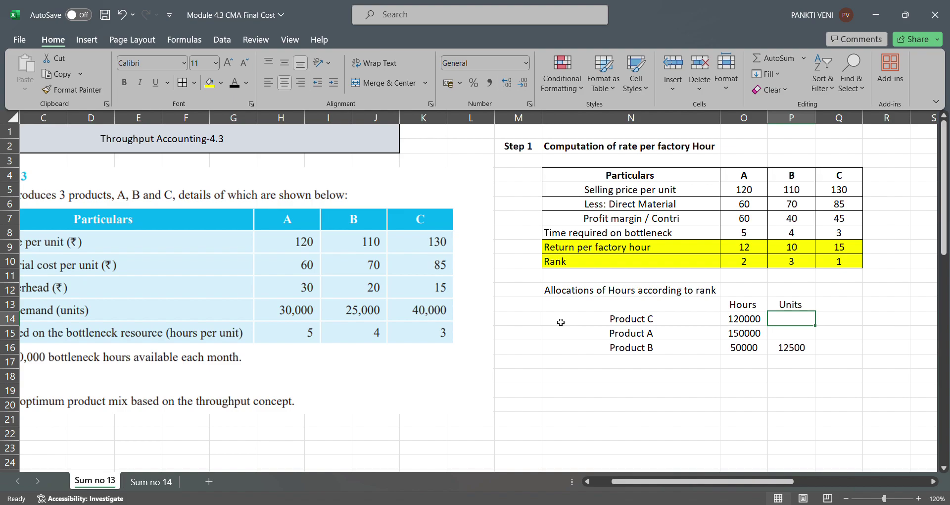
Step: Enter the units as 40000 for Product C in P14 and 30000 for Product A in P15
{"action": "type", "text": "40000"}
{"action": "key", "text": "Return"}
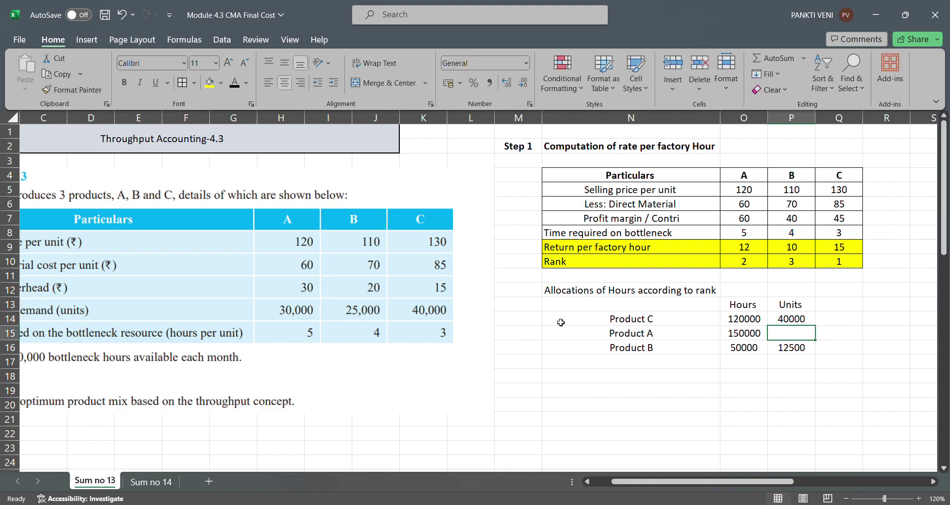
{"action": "type", "text": "30000"}
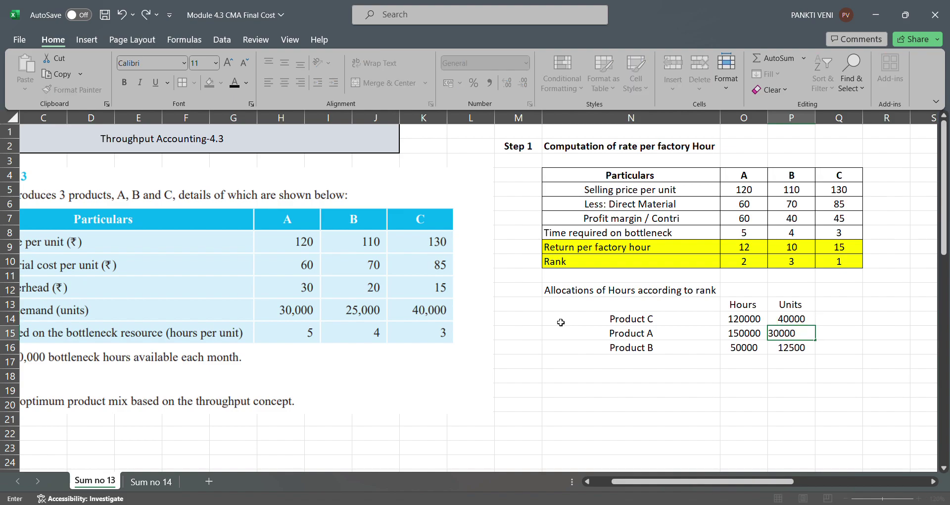
{"action": "key", "text": "Return"}
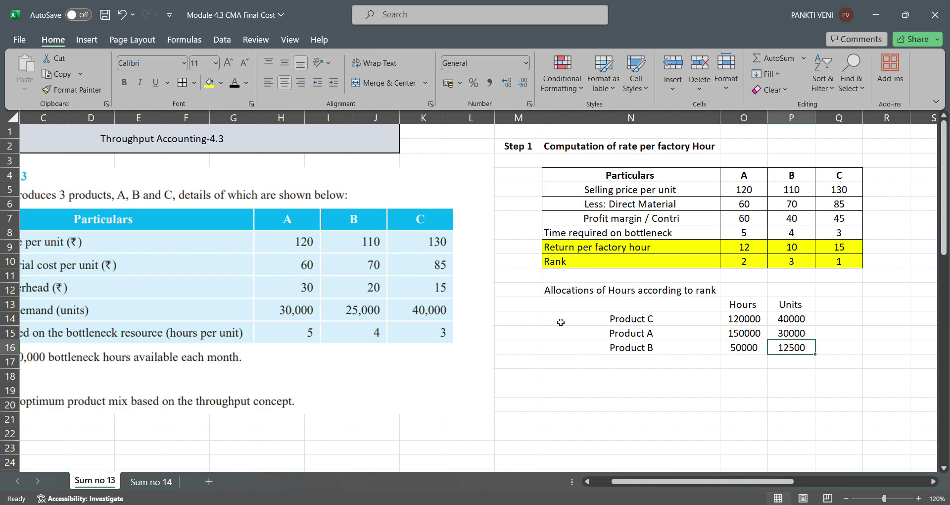
Step: Total the Units and Hours columns with sums in P17 and O17
{"action": "key", "text": "Down"}
{"action": "key", "text": "alt+equal"}
{"action": "key", "text": "Return"}
{"action": "key", "text": "Up"}
{"action": "key", "text": "Left"}
{"action": "key", "text": "alt+equal"}
{"action": "key", "text": "Return"}
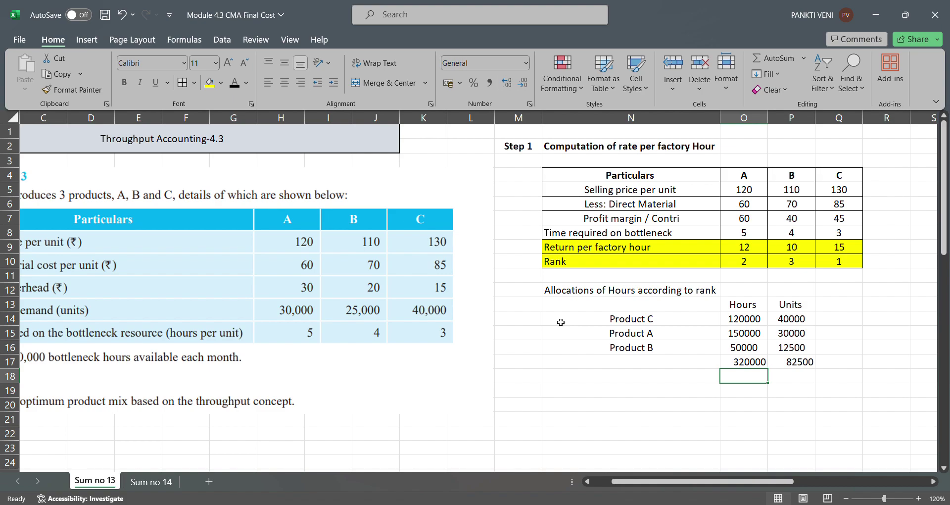
Step: Enter the label "Step 2" in M12 and make it and the allocation heading beside it bold
{"action": "key", "text": "Down"}
{"action": "key", "text": "Left"}
{"action": "key", "text": "Left"}
{"action": "key", "text": "Up"}
{"action": "key", "text": "Right"}
{"action": "key", "text": "Up"}
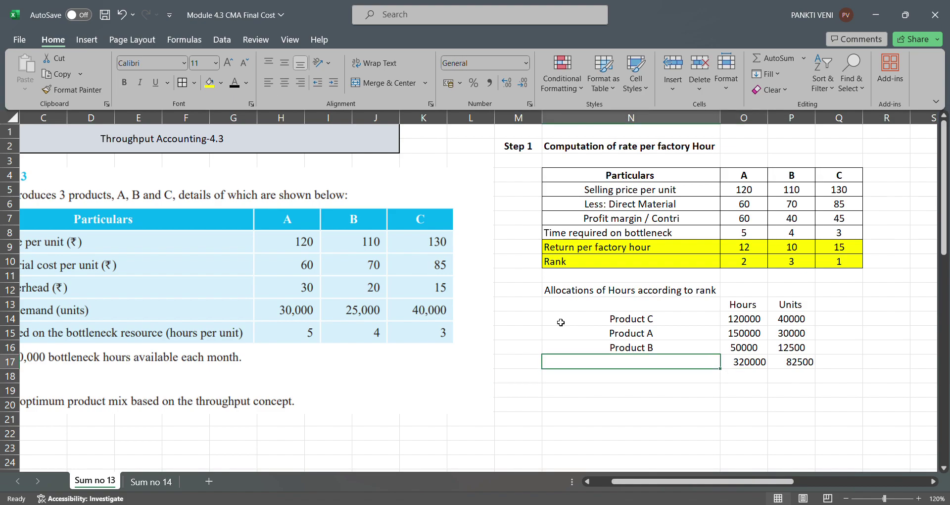
{"action": "key", "text": "Up"}
{"action": "key", "text": "Up"}
{"action": "key", "text": "Up"}
{"action": "key", "text": "Up"}
{"action": "key", "text": "Up"}
{"action": "key", "text": "Left"}
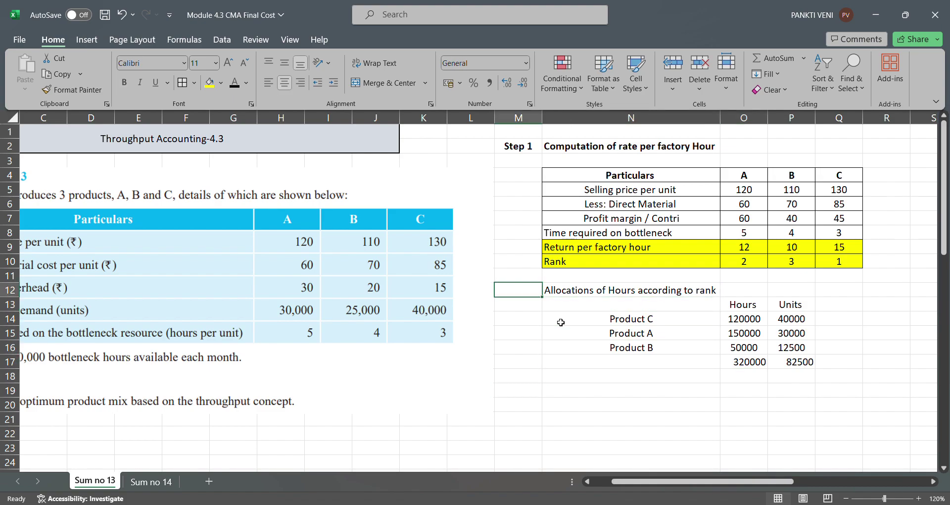
{"action": "type", "text": "Step 2"}
{"action": "key", "text": "Return"}
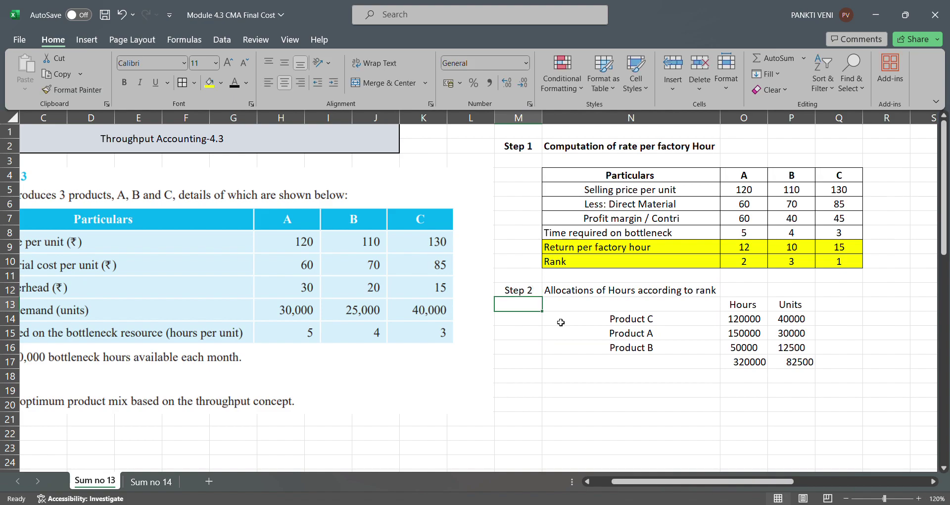
{"action": "key", "text": "Up"}
{"action": "key", "text": "shift+Right"}
{"action": "key", "text": "shift+Right"}
{"action": "key", "text": "ctrl+b"}
Step: Enter the label "Step 3" in cell M19
{"action": "key", "text": "Down"}
{"action": "key", "text": "Down"}
{"action": "key", "text": "Down"}
{"action": "key", "text": "Down"}
{"action": "key", "text": "Down"}
{"action": "key", "text": "Down"}
{"action": "key", "text": "Down"}
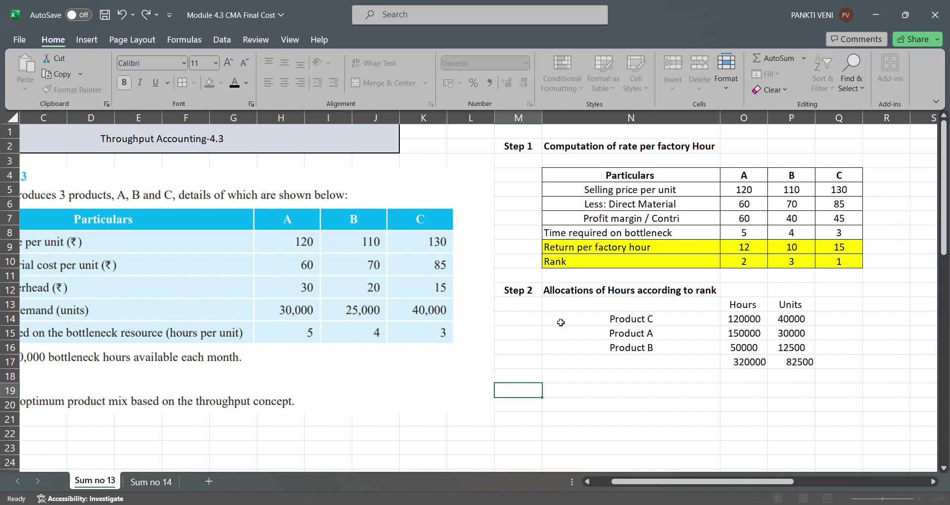
{"action": "key", "text": "Escape"}
{"action": "key", "text": "alt"}
{"action": "key", "text": "Escape"}
{"action": "type", "text": "Step 3"}
{"action": "key", "text": "Tab"}
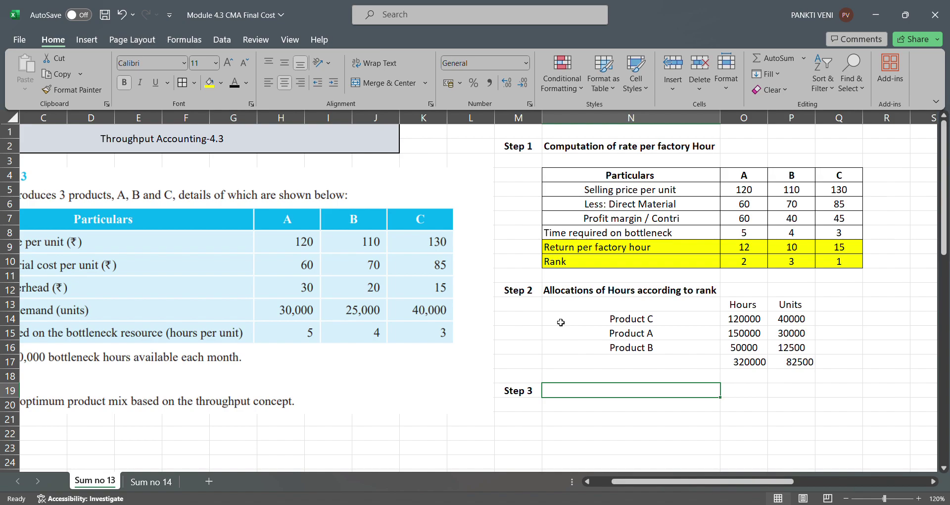
Step: Review the Illustration 13 problem statement and its requirement against the worked solution
{"action": "left_click", "coordinate": [322, 435]}
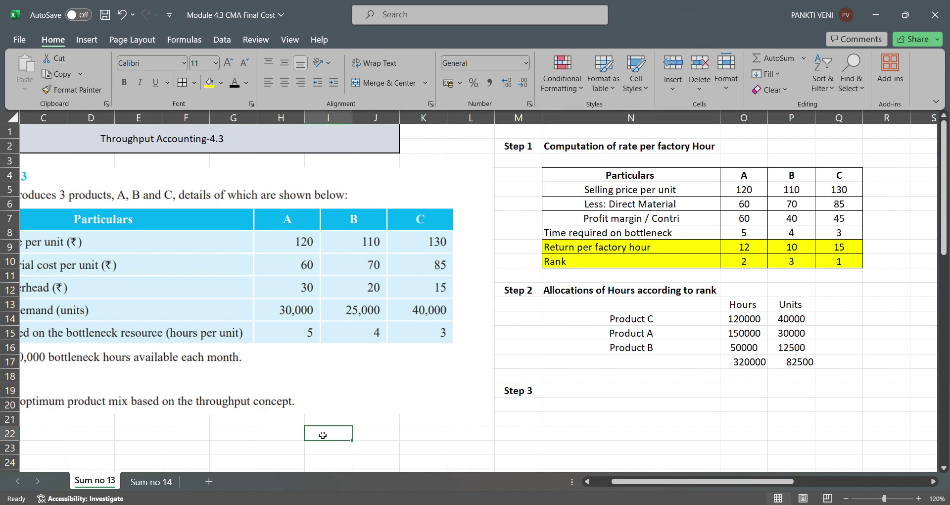
{"action": "key", "text": "Left"}
{"action": "key", "text": "Left"}
{"action": "key", "text": "Left"}
{"action": "key", "text": "Left"}
{"action": "key", "text": "Left"}
{"action": "key", "text": "Left"}
{"action": "key", "text": "Left"}
{"action": "key", "text": "Left"}
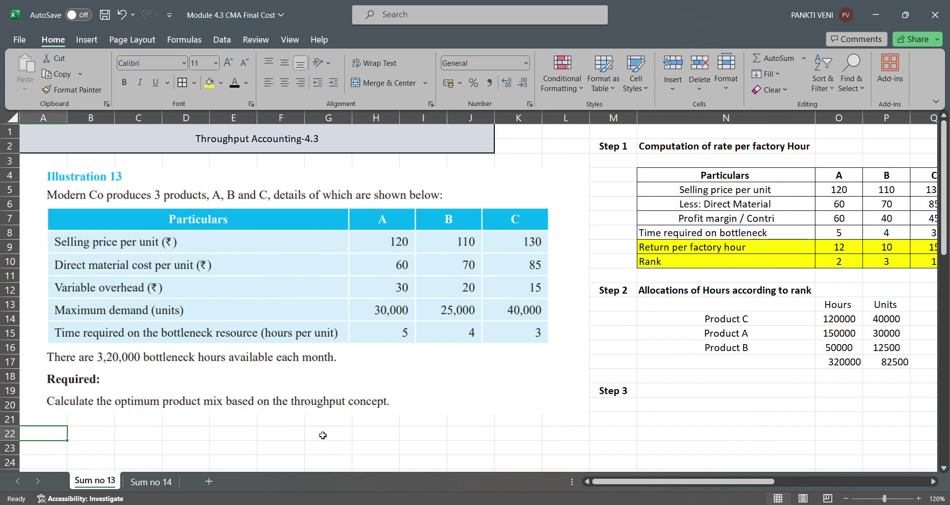
{"action": "key", "text": "Right"}
{"action": "key", "text": "Right"}
{"action": "key", "text": "Right"}
{"action": "key", "text": "Right"}
{"action": "key", "text": "Right"}
{"action": "key", "text": "Right"}
{"action": "key", "text": "Right"}
{"action": "key", "text": "Right"}
{"action": "key", "text": "Right"}
{"action": "key", "text": "Right"}
{"action": "key", "text": "Right"}
{"action": "key", "text": "Right"}
{"action": "key", "text": "Right"}
{"action": "key", "text": "Right"}
{"action": "key", "text": "Right"}
{"action": "key", "text": "Right"}
{"action": "key", "text": "Right"}
{"action": "key", "text": "Right"}
{"action": "key", "text": "Left"}
{"action": "key", "text": "Left"}
{"action": "key", "text": "Left"}
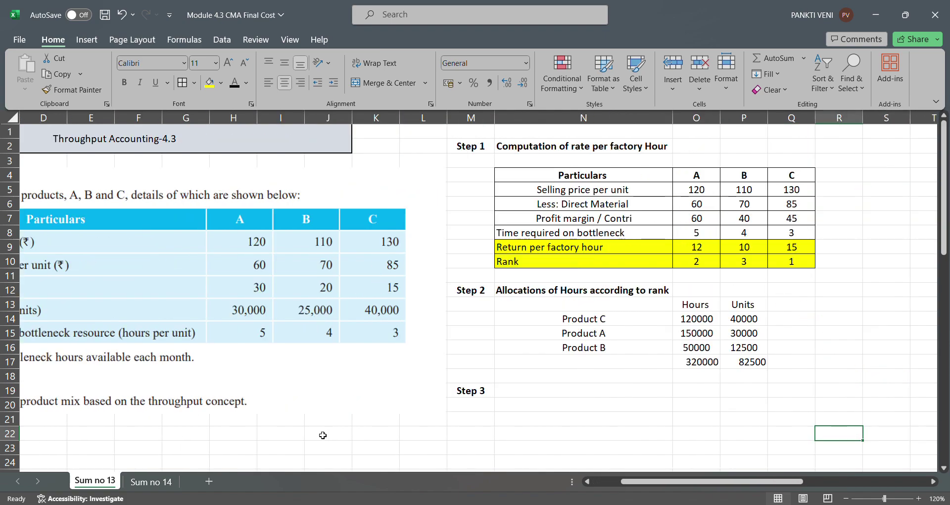
Step: Remove the "Step 3" label from cell M19
{"action": "key", "text": "Up"}
{"action": "key", "text": "Left"}
{"action": "key", "text": "Left"}
{"action": "key", "text": "Left"}
{"action": "key", "text": "Up"}
{"action": "key", "text": "Up"}
{"action": "key", "text": "Right"}
{"action": "key", "text": "Right"}
Step: Enter the heading "Product" in N13 and make the header row N13:P13 bold
{"action": "key", "text": "Up"}
{"action": "key", "text": "Up"}
{"action": "key", "text": "Up"}
{"action": "key", "text": "Up"}
{"action": "key", "text": "Up"}
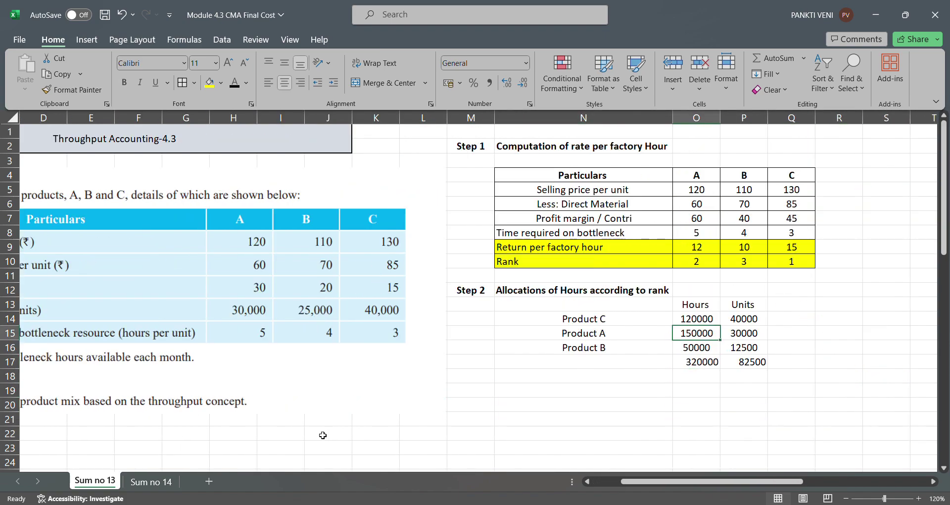
{"action": "key", "text": "Left"}
{"action": "key", "text": "Up"}
{"action": "type", "text": "Product"}
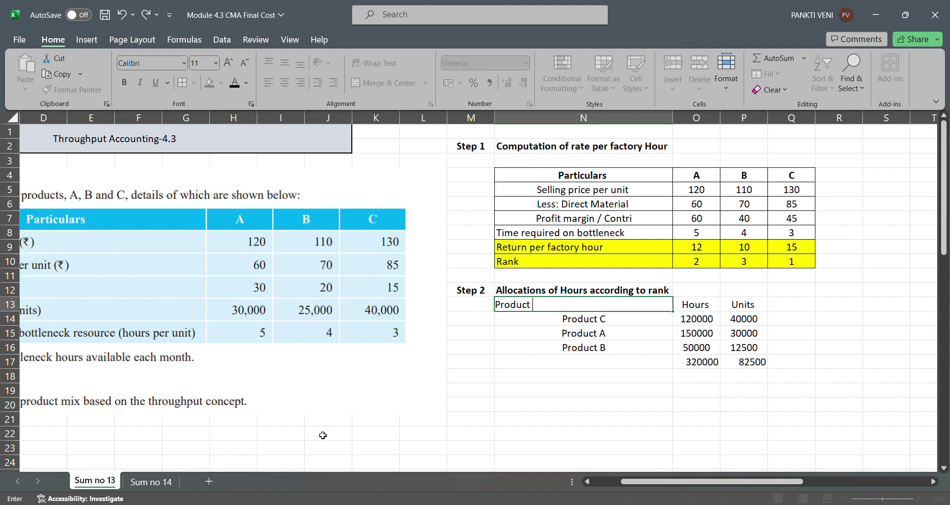
{"action": "key", "text": "Escape"}
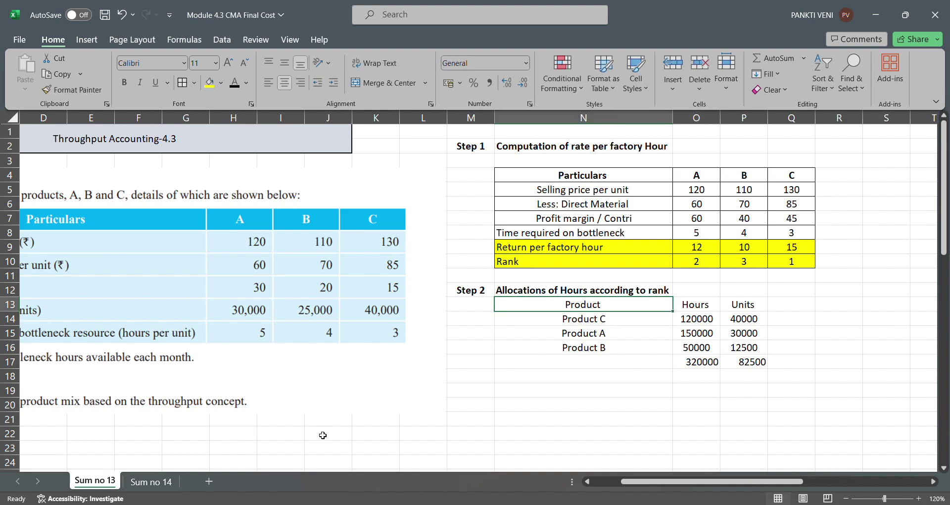
{"action": "key", "text": "shift+Right"}
{"action": "key", "text": "shift+Right"}
{"action": "key", "text": "ctrl+b"}
Step: Apply all borders to the hours allocation table, N13:P17
{"action": "key", "text": "shift+Down"}
{"action": "key", "text": "shift+Down"}
{"action": "key", "text": "shift+Down"}
{"action": "key", "text": "shift+Down"}
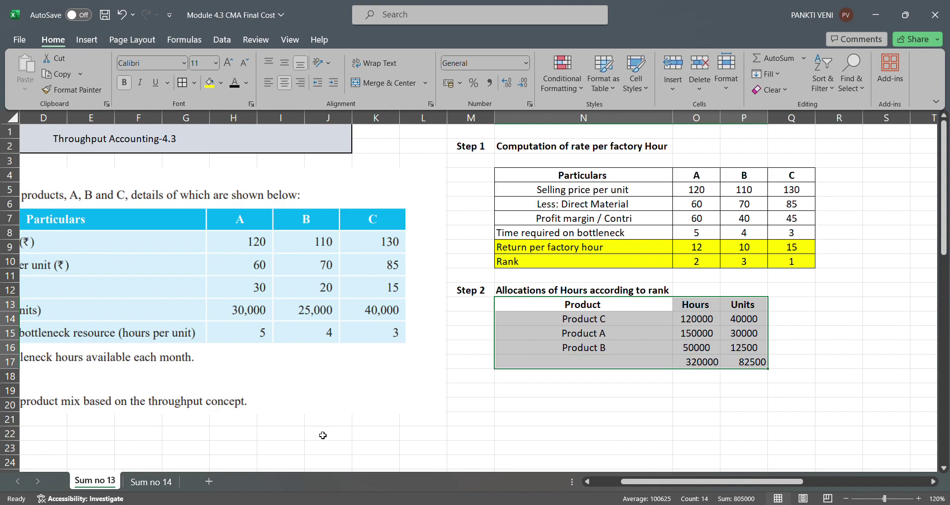
{"action": "key", "text": "alt+h"}
{"action": "key", "text": "b"}
{"action": "key", "text": "a"}
Step: Format the hours and units in O14:P17 with comma style and no decimal places
{"action": "key", "text": "Down"}
{"action": "key", "text": "Right"}
{"action": "key", "text": "shift+Right"}
{"action": "key", "text": "shift+Down"}
{"action": "key", "text": "shift+Down"}
{"action": "key", "text": "shift+Down"}
{"action": "key", "text": "alt+h"}
{"action": "key", "text": "k"}
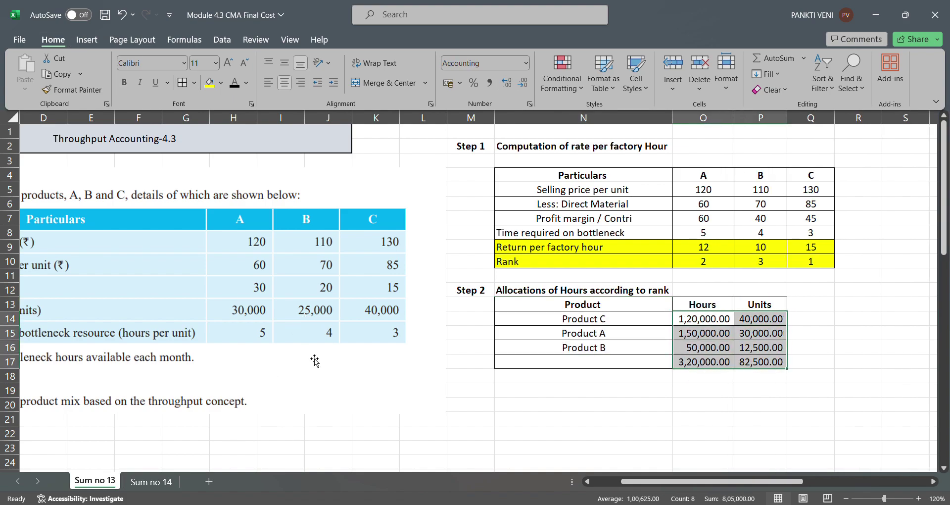
{"action": "left_click", "coordinate": [523, 83]}
{"action": "left_click", "coordinate": [524, 89]}
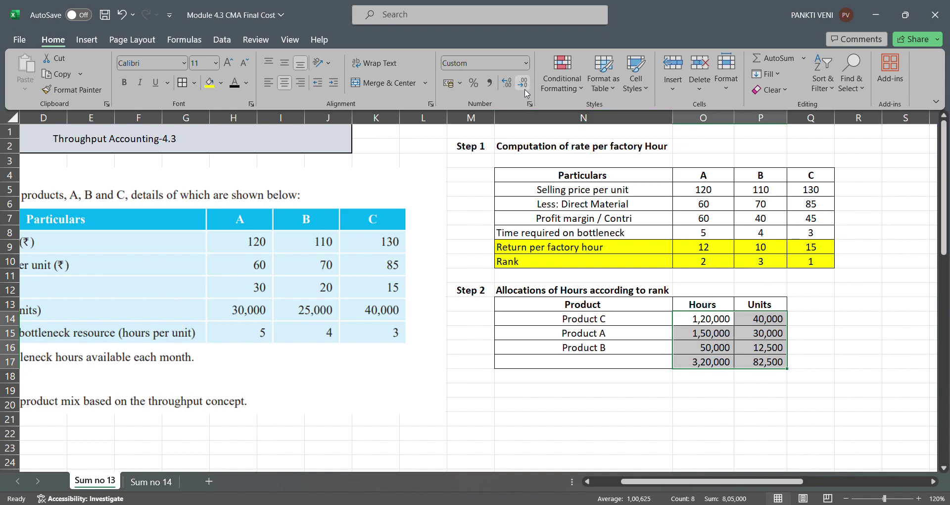
Step: Switch to the "Sum no 14" sheet containing Illustration 14
{"action": "left_click", "coordinate": [165, 482]}
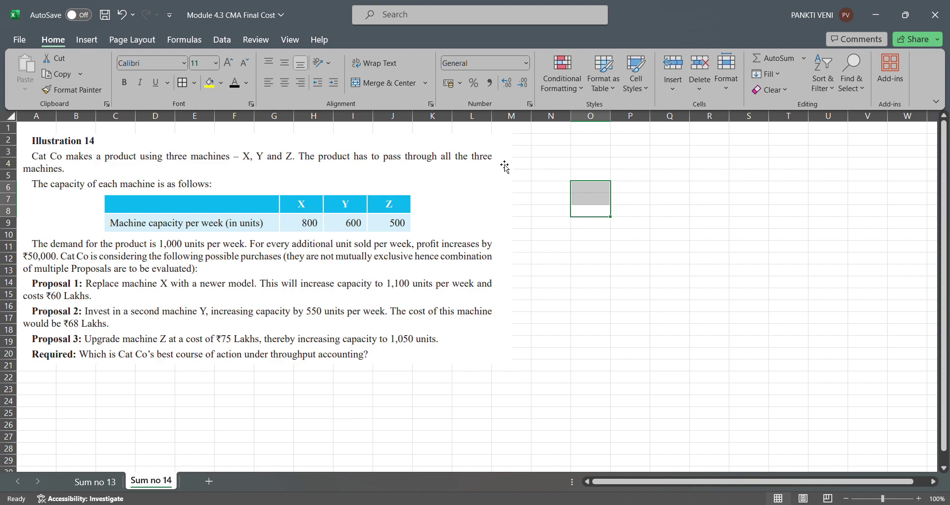
Step: Enter the table headings "Particulars", "X", "Y", "Z" and "Total" across O2:S2
{"action": "key", "text": "Up"}
{"action": "key", "text": "Up"}
{"action": "key", "text": "Up"}
{"action": "key", "text": "Up"}
{"action": "key", "text": "Up"}
{"action": "key", "text": "Up"}
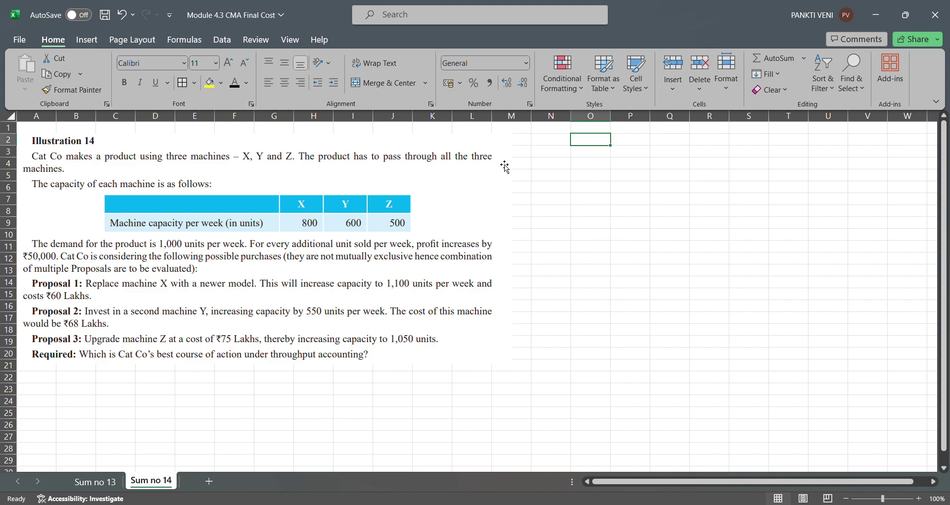
{"action": "type", "text": "P"}
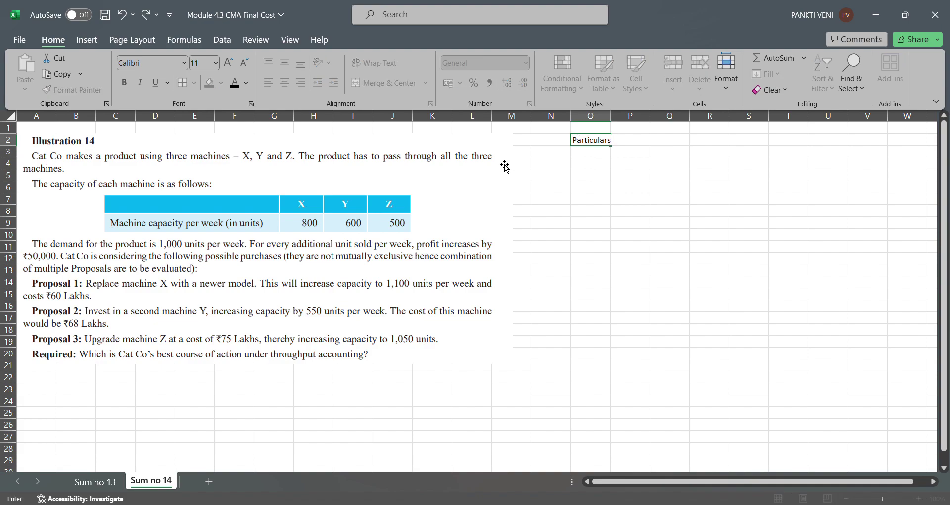
{"action": "type", "text": "articulars"}
{"action": "key", "text": "Tab"}
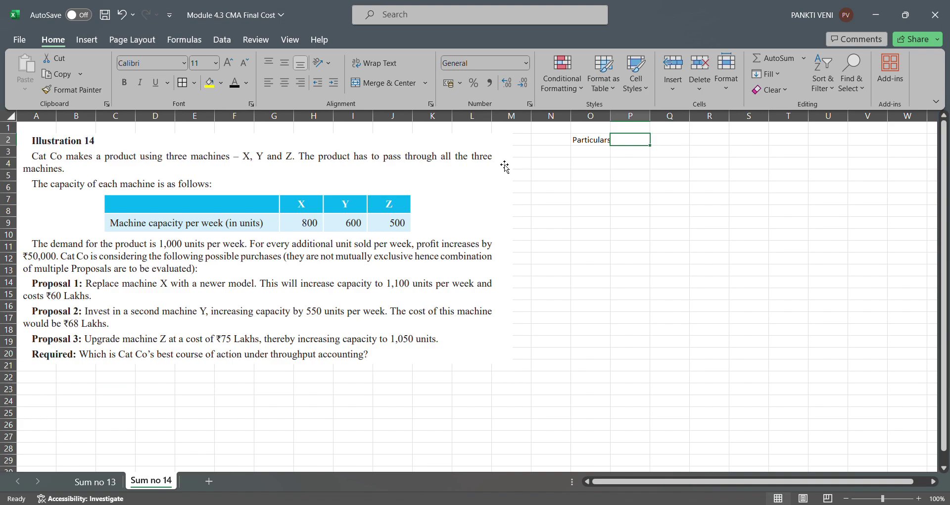
{"action": "type", "text": "X"}
{"action": "key", "text": "Tab"}
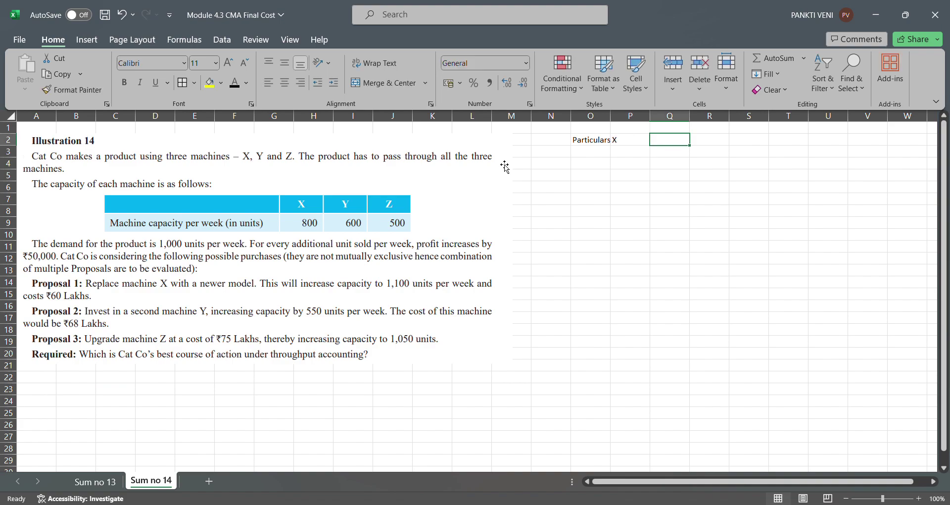
{"action": "type", "text": "Y"}
{"action": "key", "text": "Tab"}
{"action": "type", "text": "Z"}
{"action": "key", "text": "Tab"}
{"action": "type", "text": "To"}
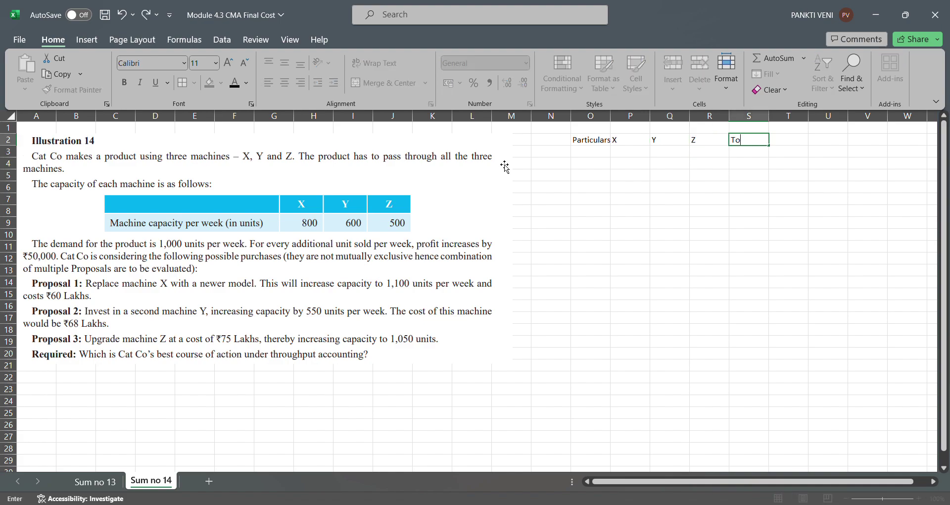
Step: Make the header row O2:S2 bold and centre its text
{"action": "key", "text": "shift+Left"}
{"action": "key", "text": "shift+Left"}
{"action": "key", "text": "shift+Left"}
{"action": "key", "text": "shift+Left"}
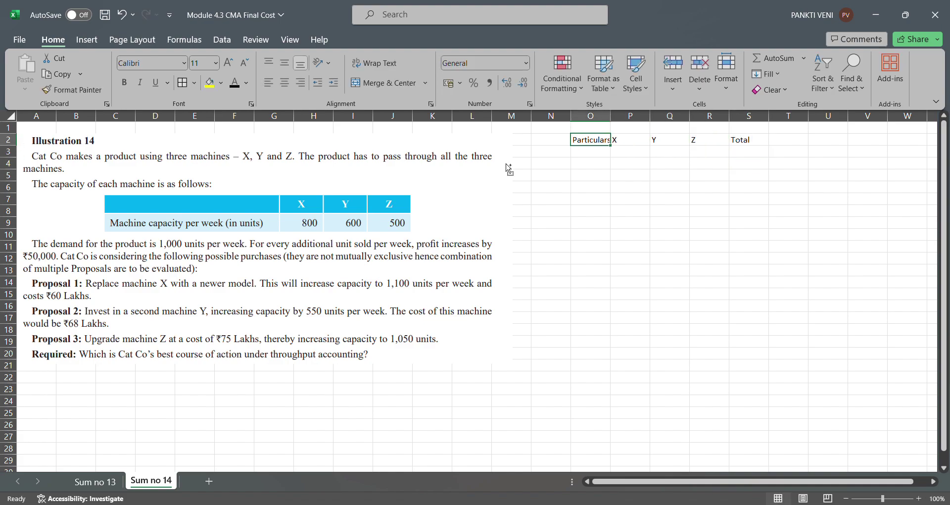
{"action": "key", "text": "ctrl+b"}
{"action": "key", "text": "alt+h"}
{"action": "key", "text": "a"}
{"action": "key", "text": "c"}
{"action": "key", "text": "shift+BackSpace"}
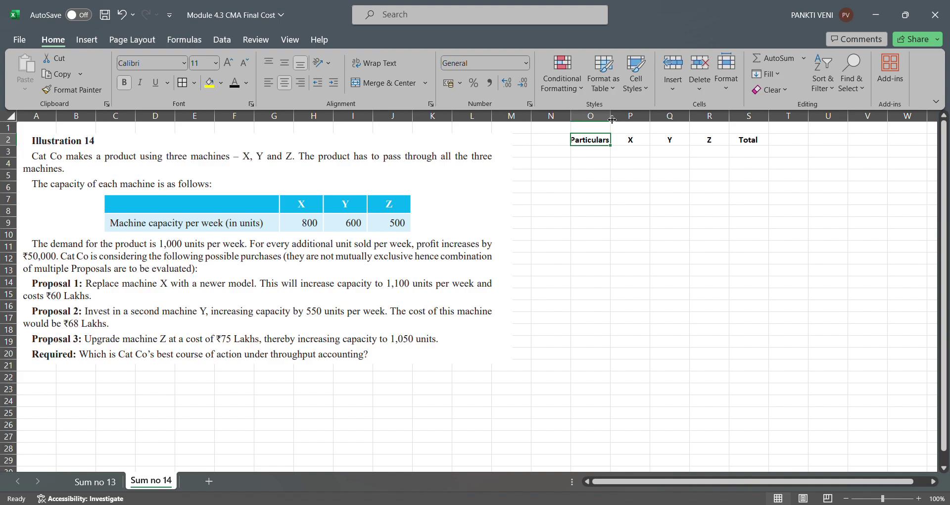
Step: Widen column O to make more room for the Particulars labels
{"action": "scroll", "coordinate": [612, 119], "scroll_direction": "up", "scroll_amount": 3}
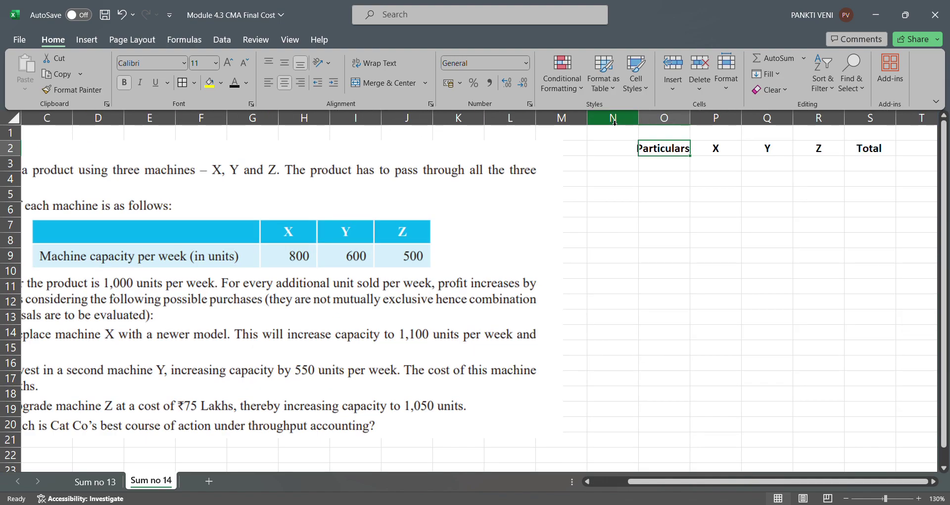
{"action": "left_click_drag", "start_coordinate": [691, 120], "coordinate": [753, 123]}
{"action": "left_click", "coordinate": [689, 179]}
{"action": "key", "text": "Right"}
{"action": "key", "text": "Right"}
{"action": "key", "text": "Right"}
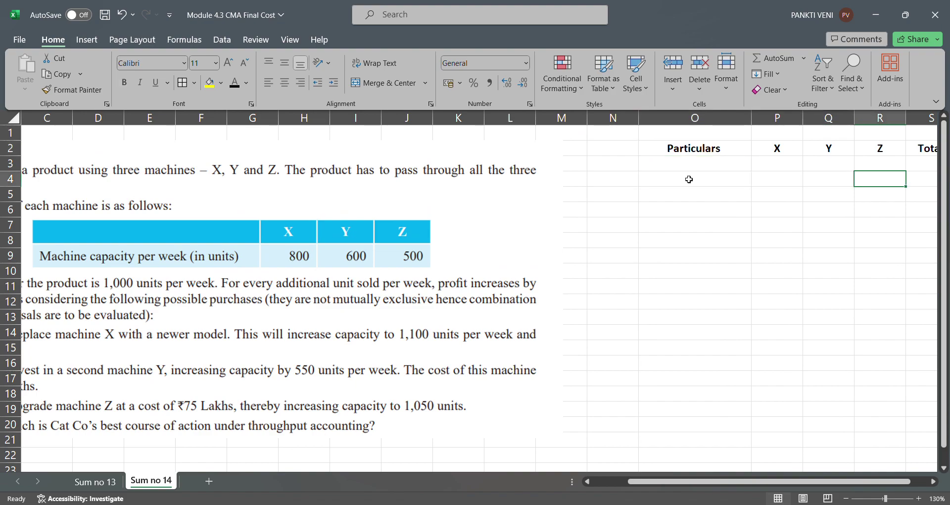
{"action": "key", "text": "Right"}
{"action": "key", "text": "Left"}
{"action": "key", "text": "Left"}
{"action": "left_click", "coordinate": [690, 179]}
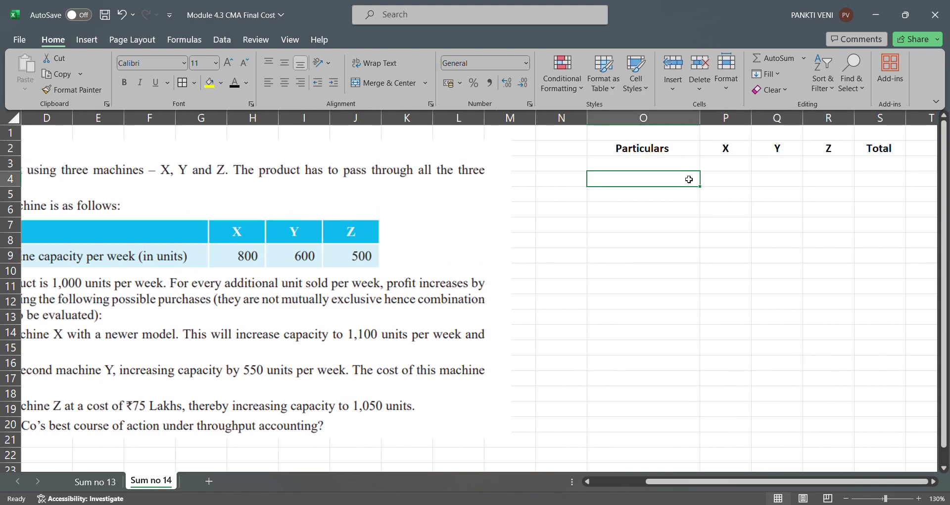
{"action": "key", "text": "Up"}
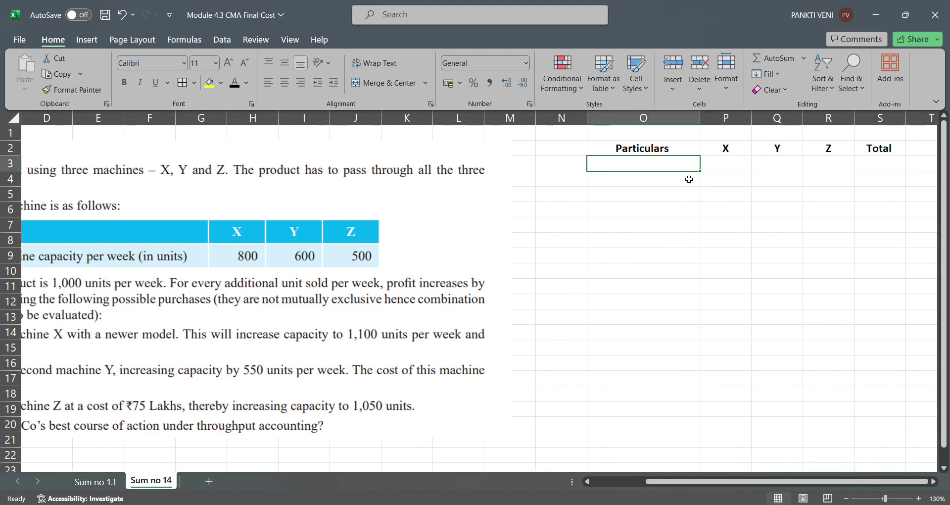
Step: Read the Illustration 14 text for the machine capacities and the weekly demand
{"action": "left_click", "coordinate": [679, 272]}
{"action": "key", "text": "Left"}
{"action": "key", "text": "Left"}
{"action": "key", "text": "Left"}
{"action": "key", "text": "Left"}
{"action": "key", "text": "Left"}
{"action": "key", "text": "Left"}
{"action": "key", "text": "Left"}
{"action": "key", "text": "Left"}
{"action": "key", "text": "Left"}
{"action": "key", "text": "Left"}
{"action": "key", "text": "Left"}
{"action": "key", "text": "Left"}
{"action": "key", "text": "Left"}
{"action": "key", "text": "Left"}
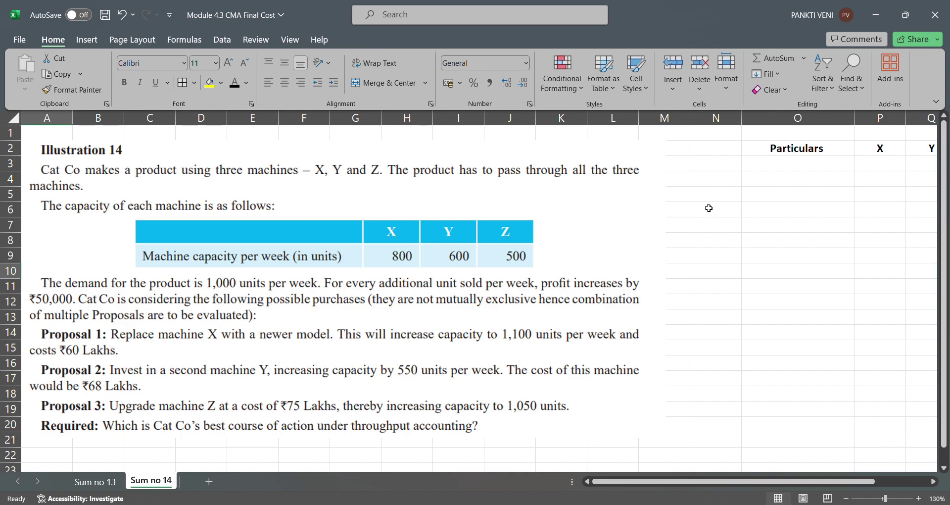
Step: Enter 1000 under the Total heading in S3
{"action": "left_click", "coordinate": [757, 179]}
{"action": "key", "text": "Up"}
{"action": "key", "text": "Right"}
{"action": "key", "text": "Right"}
{"action": "key", "text": "Right"}
{"action": "key", "text": "Right"}
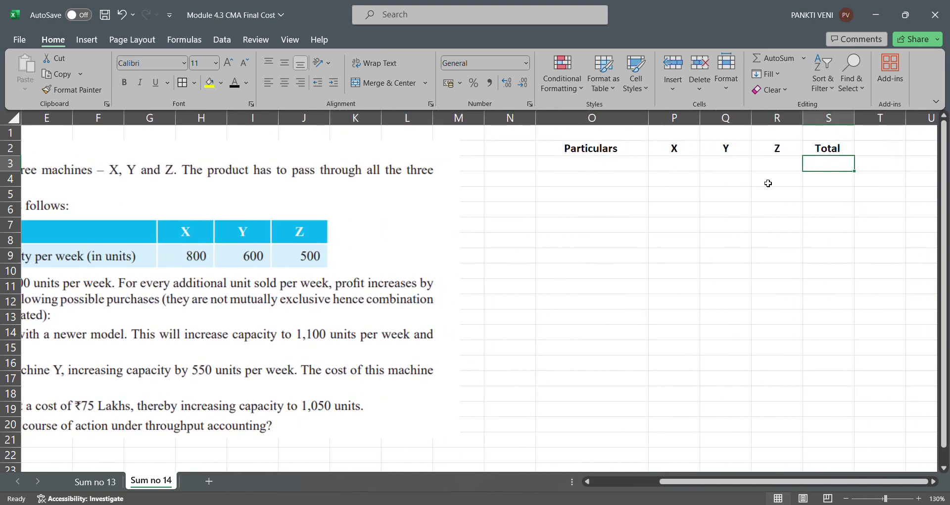
{"action": "type", "text": "1000"}
{"action": "key", "text": "Return"}
{"action": "key", "text": "Up"}
{"action": "key", "text": "Left"}
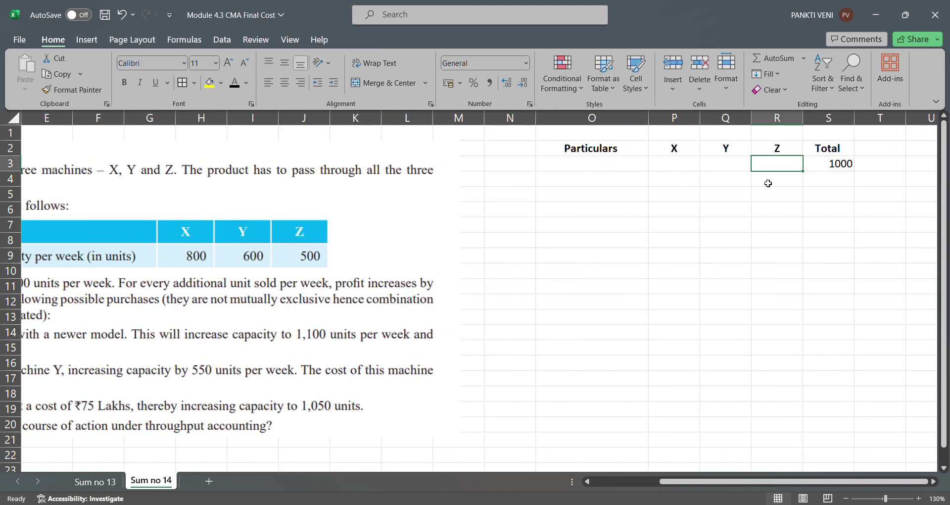
Step: Label the first table row in O3 "Current capacity per week"
{"action": "key", "text": "Home"}
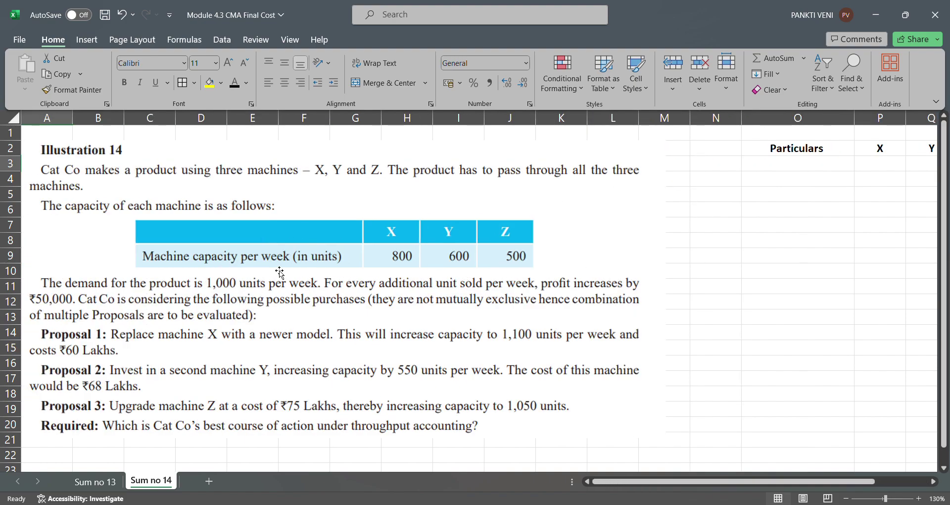
{"action": "left_click", "coordinate": [785, 184]}
{"action": "key", "text": "Up"}
{"action": "type", "text": "Cu"}
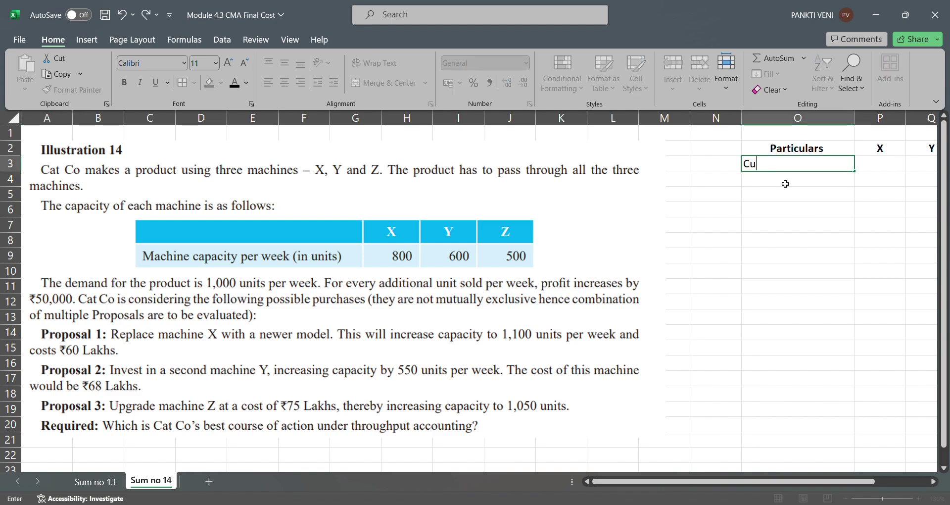
{"action": "type", "text": "rrent "}
{"action": "type", "text": "cap"}
{"action": "key", "text": "BackSpace"}
{"action": "type", "text": "apacity"}
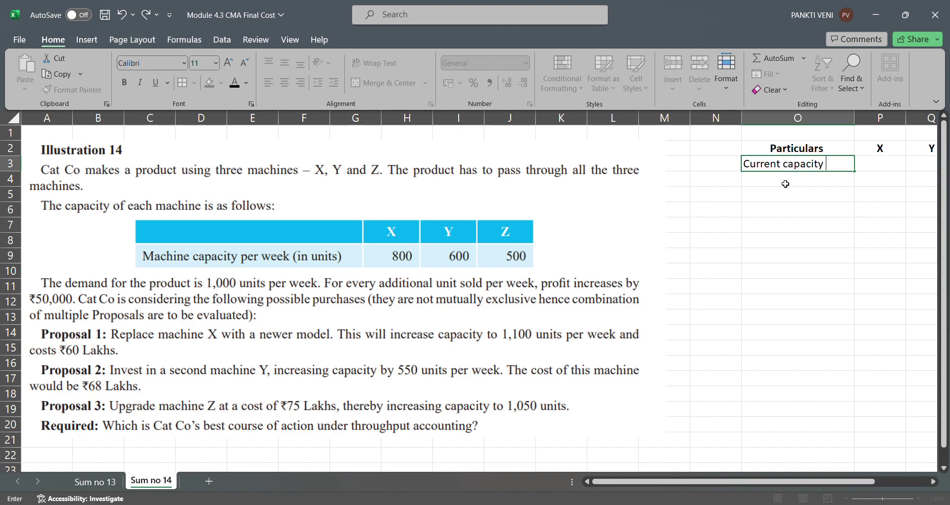
{"action": "type", "text": " per week"}
{"action": "key", "text": "Return"}
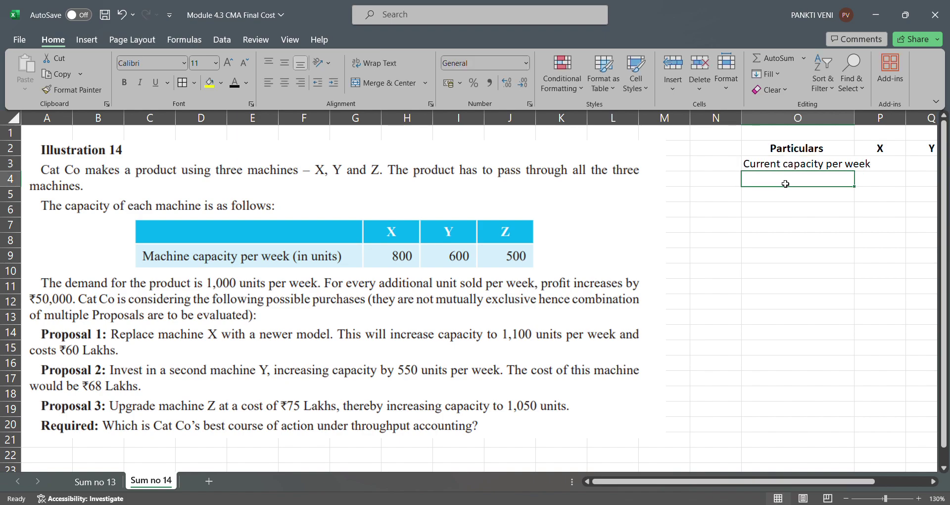
Step: Fill the current capacity row with 800 for X, 600 for Y, 500 for Z and 1000 for Total in P3:S3
{"action": "key", "text": "Up"}
{"action": "key", "text": "Right"}
{"action": "key", "text": "Right"}
{"action": "key", "text": "Left"}
{"action": "type", "text": "800"}
{"action": "key", "text": "Right"}
{"action": "type", "text": "600"}
{"action": "key", "text": "Return"}
{"action": "key", "text": "Up"}
{"action": "key", "text": "Right"}
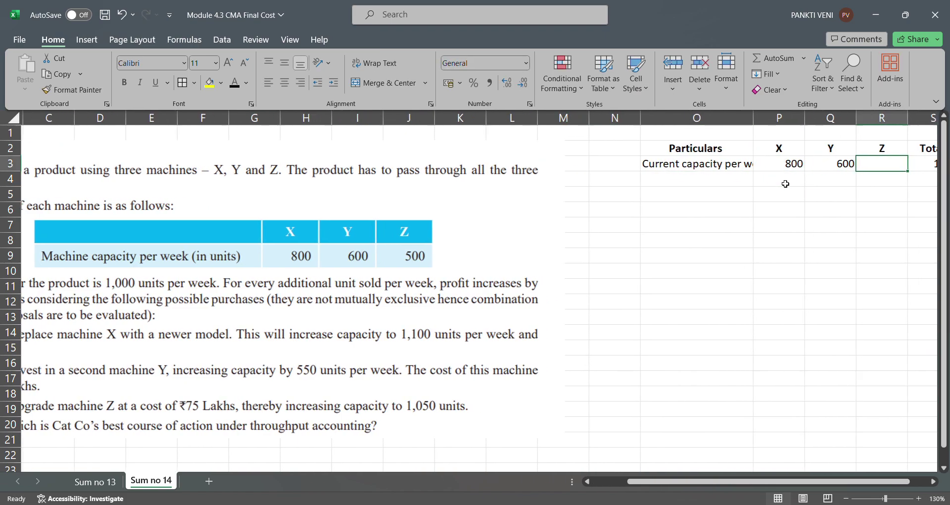
{"action": "type", "text": "500"}
{"action": "key", "text": "Right"}
{"action": "type", "text": "1000"}
{"action": "key", "text": "ctrl+Return"}
{"action": "scroll", "coordinate": [785, 183], "scroll_direction": "right", "scroll_amount": 2}
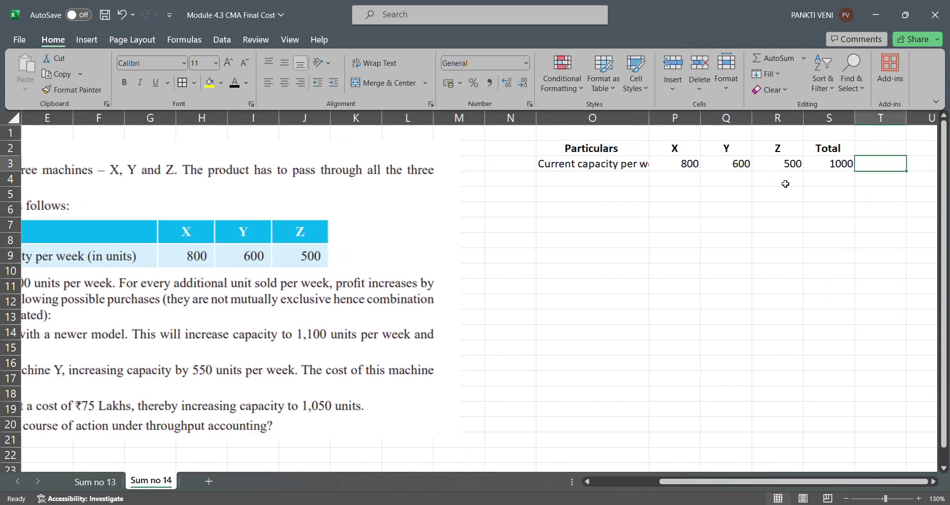
Step: Fill machine Z's current capacity in R3 with yellow and label the next row in O4 "Replace machine Z"
{"action": "key", "text": "Left"}
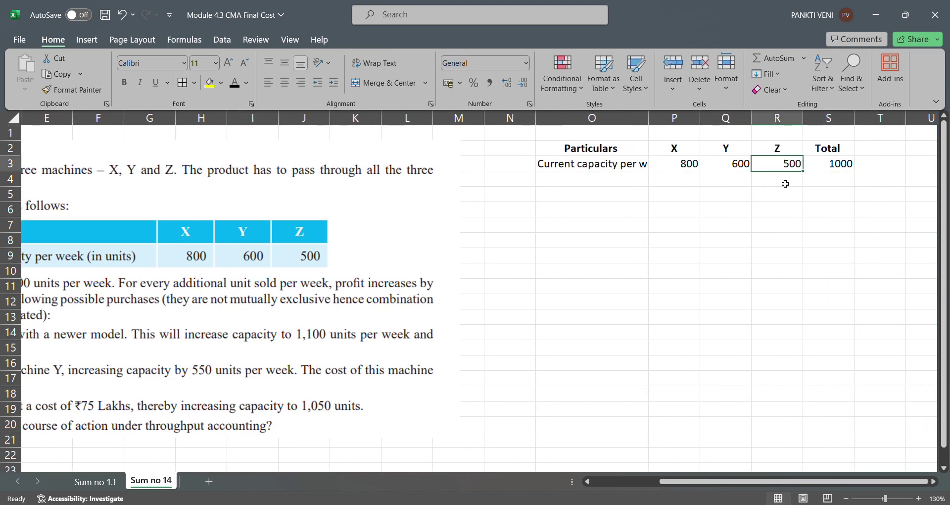
{"action": "left_click", "coordinate": [209, 83]}
{"action": "key", "text": "Down"}
{"action": "key", "text": "Left"}
{"action": "key", "text": "Left"}
{"action": "key", "text": "Left"}
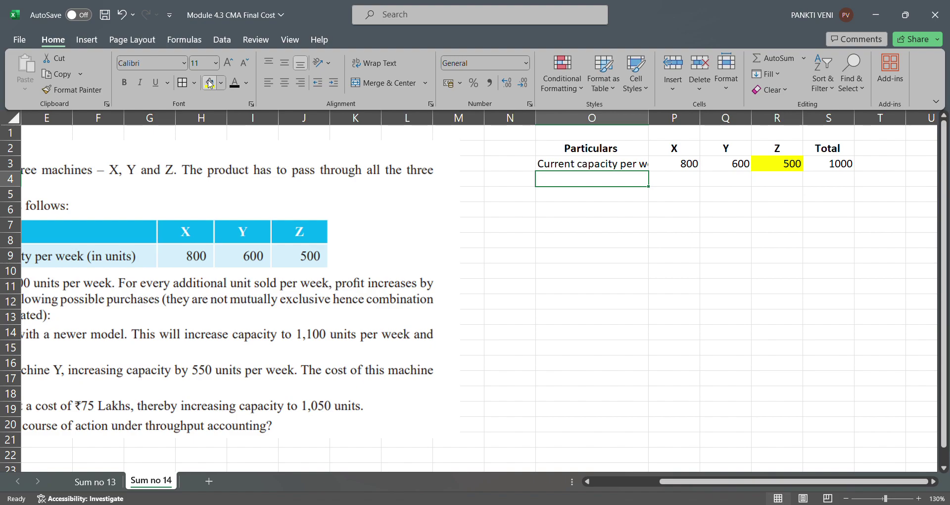
{"action": "type", "text": "Replace"}
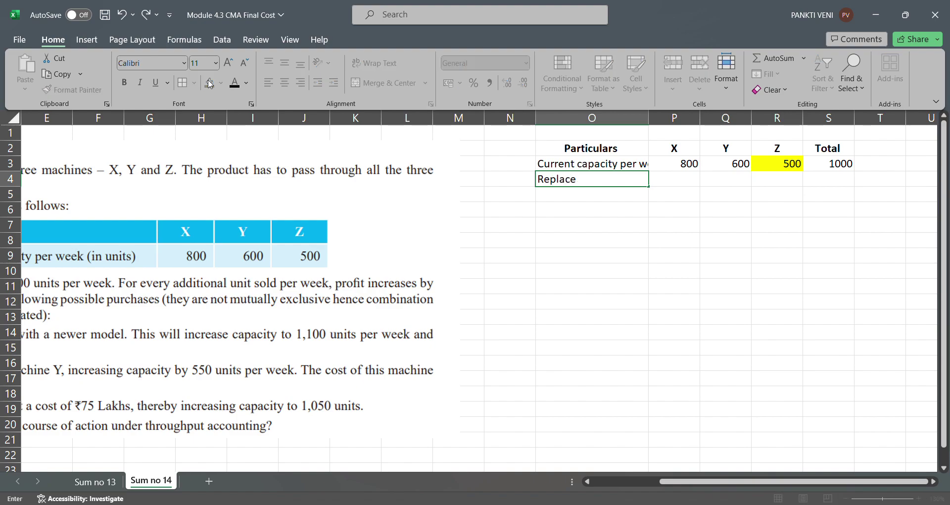
{"action": "type", "text": " machine Z"}
Step: Enter 1050 for machine Z in R4 and 1000 for Total in S4, using Proposal 3's upgraded capacity
{"action": "key", "text": "Right"}
{"action": "key", "text": "Right"}
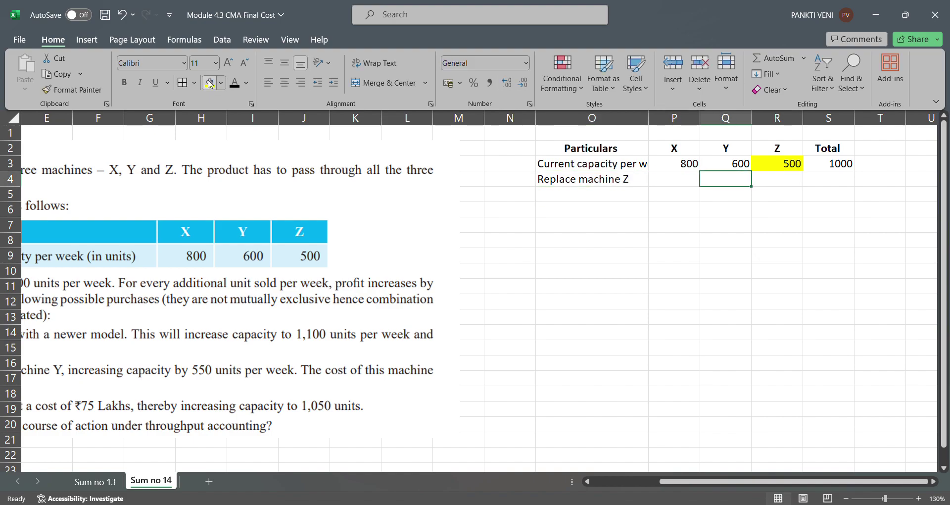
{"action": "key", "text": "Home"}
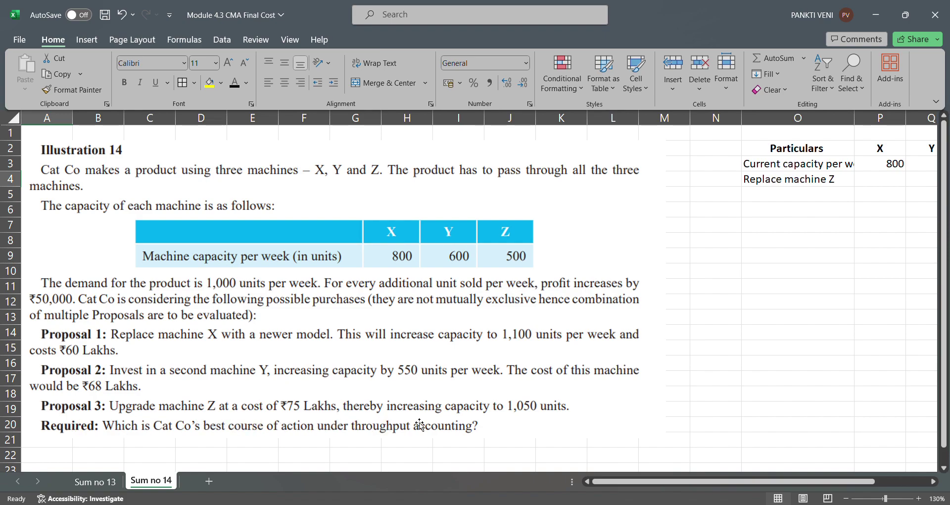
{"action": "left_click", "coordinate": [869, 187]}
{"action": "key", "text": "Right"}
{"action": "key", "text": "Right"}
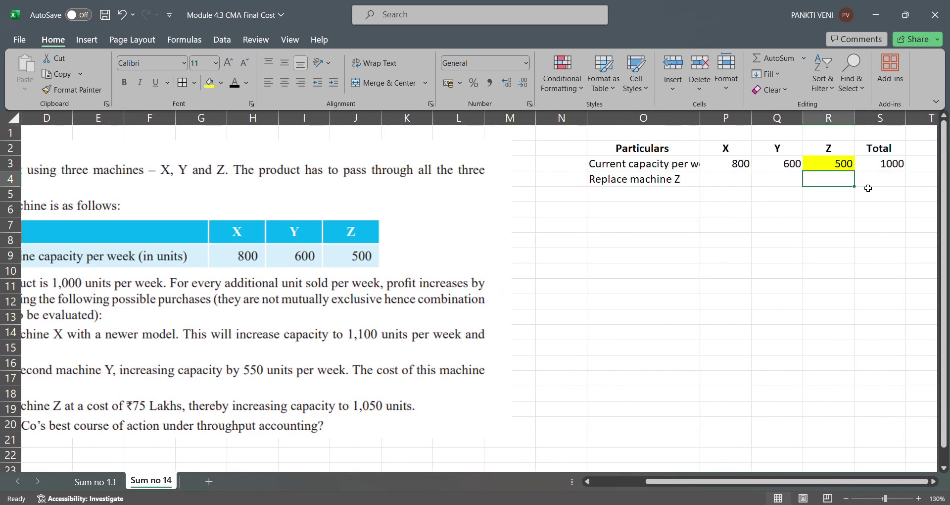
{"action": "type", "text": "1050"}
{"action": "key", "text": "Return"}
{"action": "left_click", "coordinate": [869, 187]}
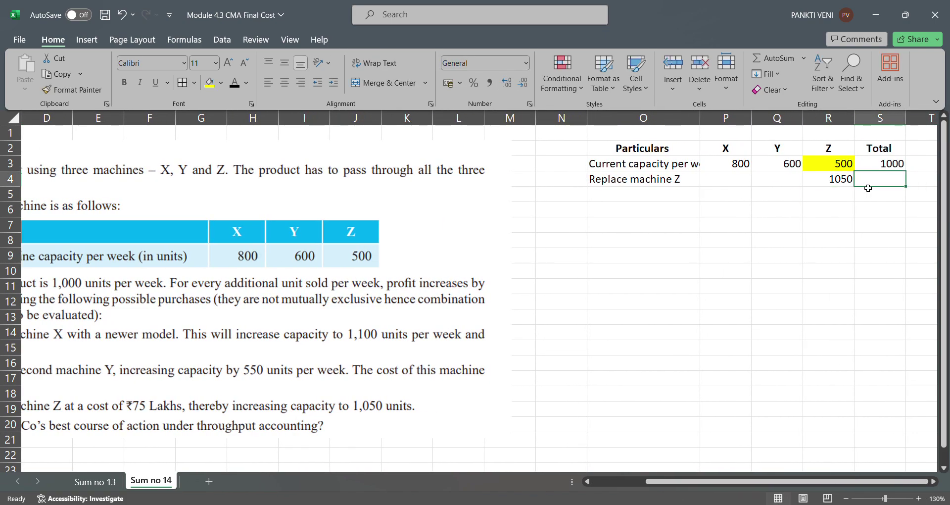
{"action": "type", "text": "1000"}
{"action": "key", "text": "Return"}
Step: Enter 600 for machine Y in Q4 and 800 for machine X in P4
{"action": "key", "text": "Up"}
{"action": "key", "text": "Left"}
{"action": "key", "text": "Left"}
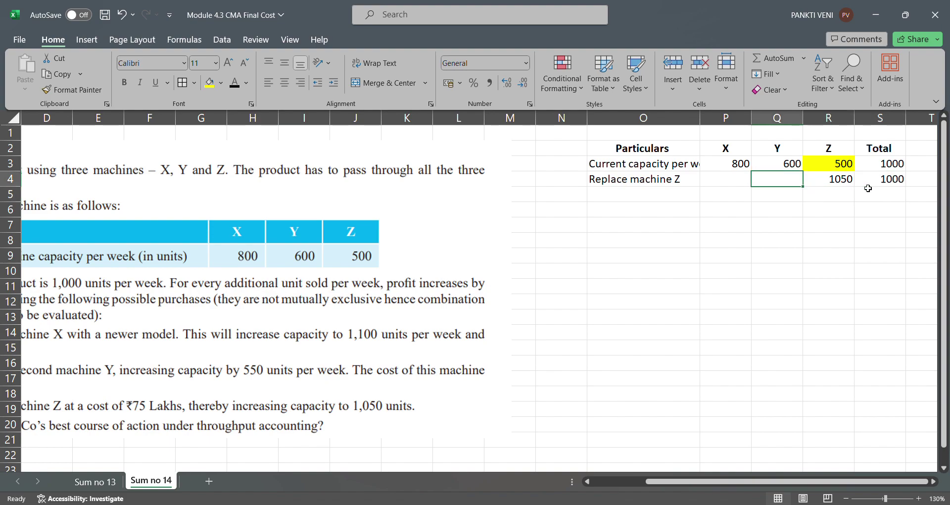
{"action": "type", "text": "600"}
{"action": "key", "text": "Return"}
{"action": "key", "text": "Up"}
{"action": "key", "text": "Left"}
{"action": "type", "text": "800"}
{"action": "key", "text": "Return"}
Step: Highlight machine Y's capacity in Q4 with a yellow fill
{"action": "key", "text": "Up"}
{"action": "key", "text": "Right"}
{"action": "left_click", "coordinate": [208, 85]}
Step: Label the third table row in O5 "Replace Machine Y"
{"action": "key", "text": "Down"}
{"action": "key", "text": "Left"}
{"action": "key", "text": "Left"}
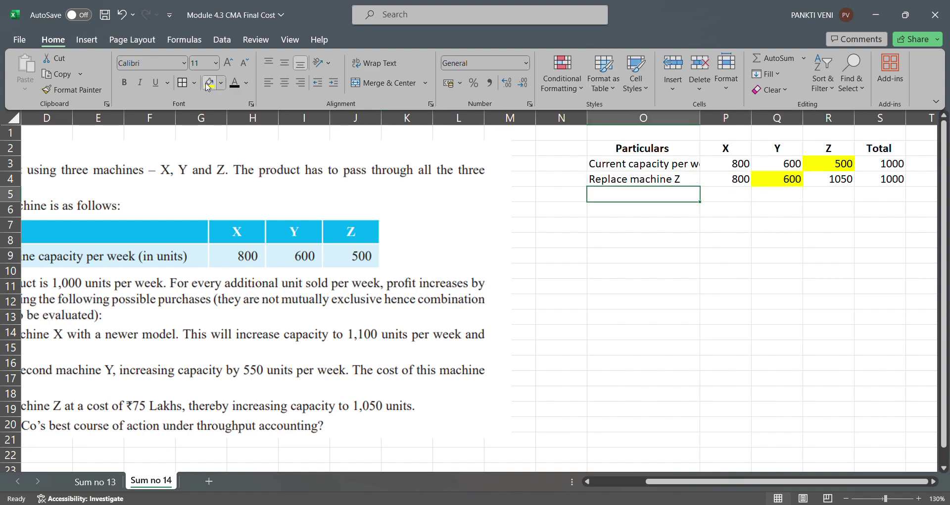
{"action": "type", "text": "Replace Ma"}
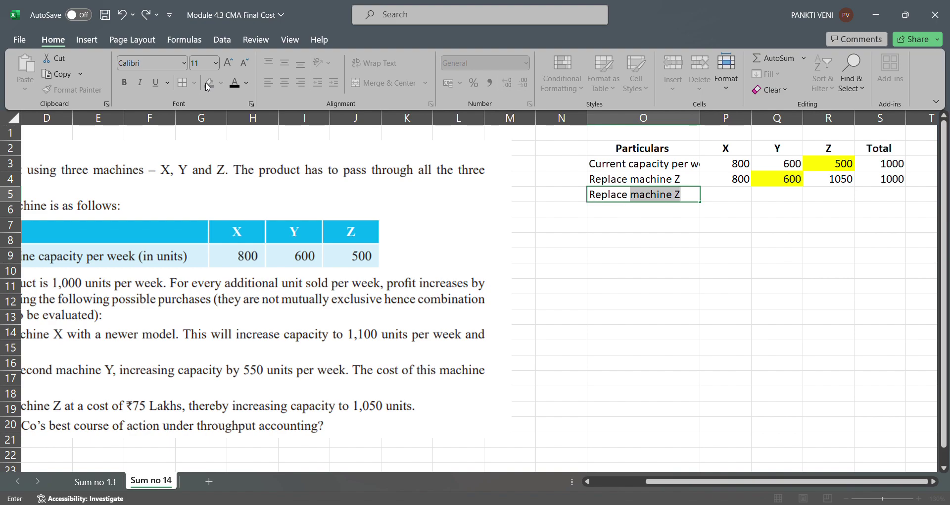
{"action": "type", "text": "chine Y"}
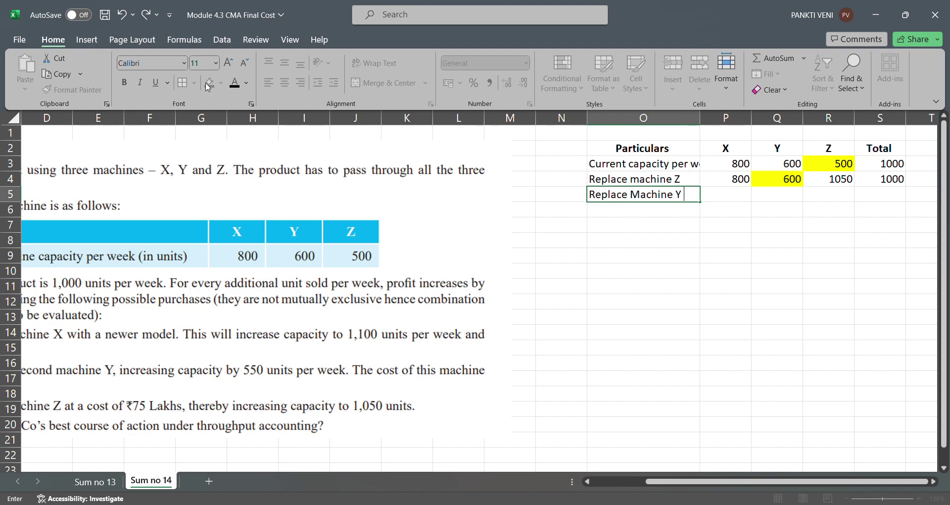
{"action": "key", "text": "ctrl+Return"}
{"action": "key", "text": "Right"}
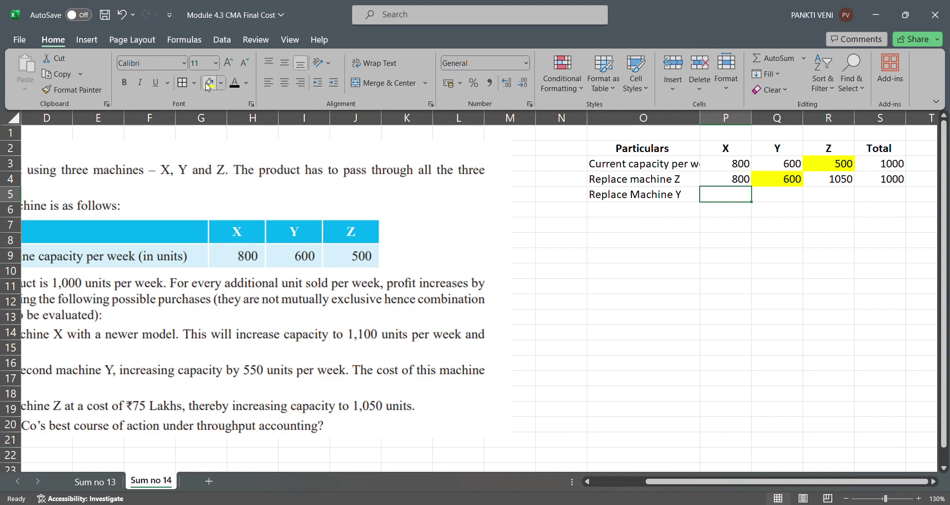
Step: Review the proposals in the problem text for machine Y's added capacity and cost
{"action": "left_click", "coordinate": [208, 458]}
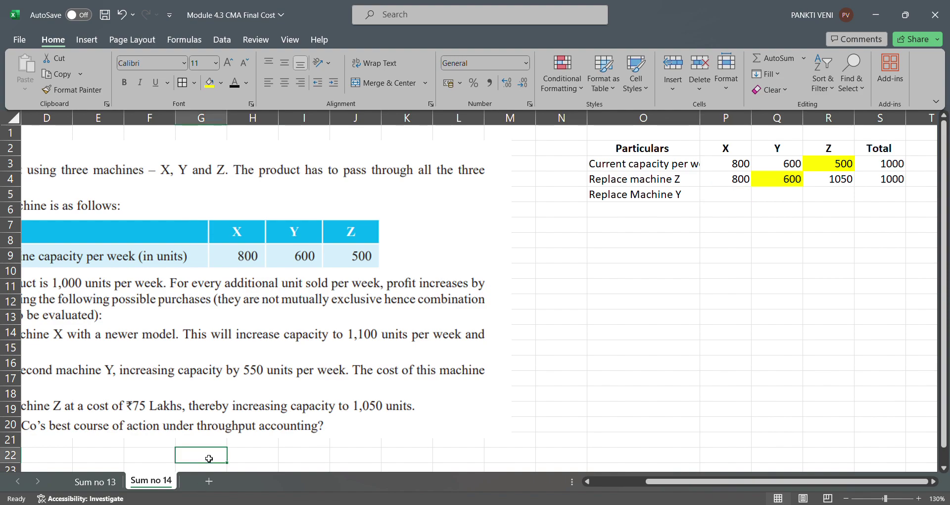
{"action": "key", "text": "Left"}
{"action": "key", "text": "Left"}
{"action": "key", "text": "Left"}
{"action": "key", "text": "Left"}
{"action": "key", "text": "Left"}
{"action": "key", "text": "Left"}
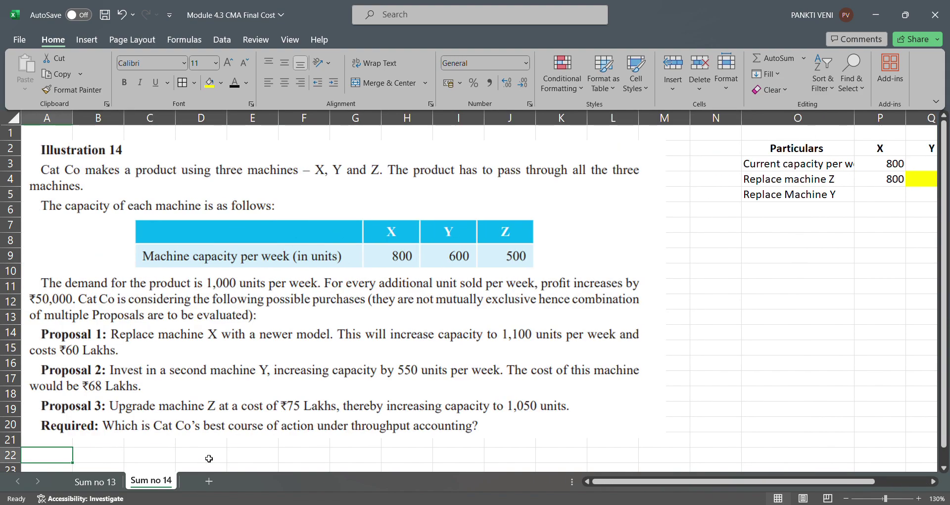
{"action": "key", "text": "Right"}
{"action": "key", "text": "Right"}
{"action": "key", "text": "Right"}
{"action": "key", "text": "Right"}
{"action": "key", "text": "Right"}
{"action": "key", "text": "Right"}
{"action": "key", "text": "Right"}
{"action": "key", "text": "Right"}
{"action": "key", "text": "Right"}
{"action": "key", "text": "Right"}
{"action": "key", "text": "Right"}
{"action": "key", "text": "Right"}
{"action": "key", "text": "Right"}
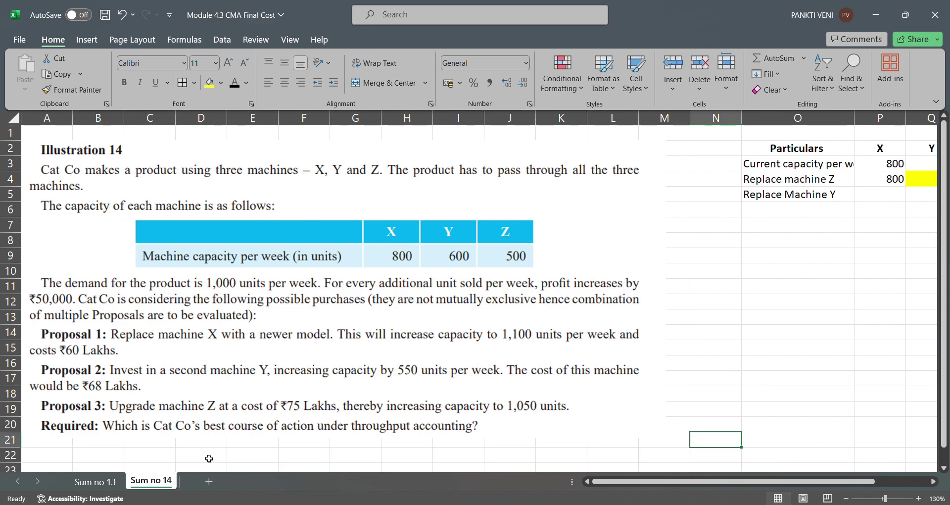
Step: Calculate machine Y's increased capacity in Q5 by adding 600 and 550
{"action": "key", "text": "Up"}
{"action": "key", "text": "Up"}
{"action": "key", "text": "Up"}
{"action": "key", "text": "Up"}
{"action": "key", "text": "Up"}
{"action": "key", "text": "Up"}
{"action": "key", "text": "Up"}
{"action": "key", "text": "Up"}
{"action": "key", "text": "Up"}
{"action": "key", "text": "Up"}
{"action": "key", "text": "Up"}
{"action": "key", "text": "Up"}
{"action": "key", "text": "Up"}
{"action": "key", "text": "Right"}
{"action": "key", "text": "Right"}
{"action": "key", "text": "Right"}
{"action": "key", "text": "Right"}
{"action": "key", "text": "Up"}
{"action": "key", "text": "Up"}
{"action": "key", "text": "Up"}
{"action": "key", "text": "Up"}
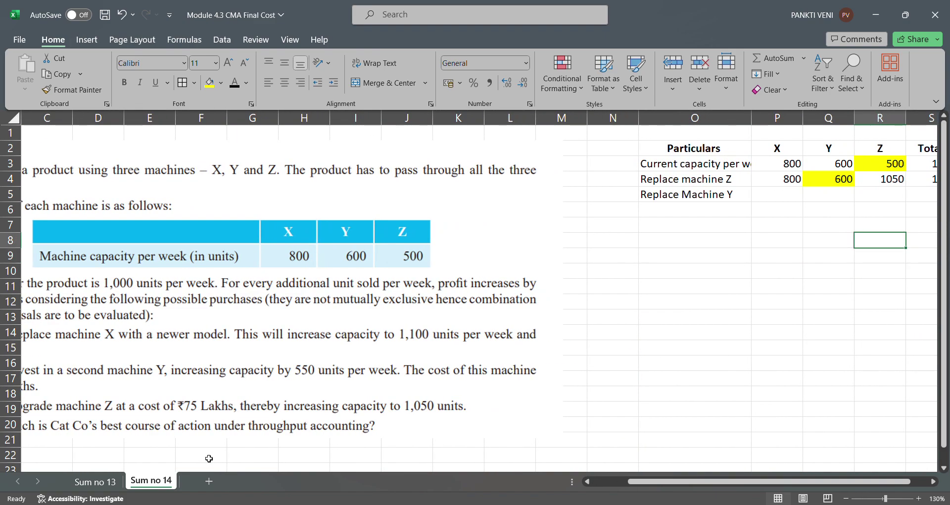
{"action": "key", "text": "Left"}
{"action": "type", "text": "+600"}
{"action": "type", "text": "+550"}
{"action": "key", "text": "Return"}
Step: Complete the capacities for the "Replace Machine Y" row with 800 for machine X in P5 and 1050 for machine Z in R5
{"action": "key", "text": "Up"}
{"action": "key", "text": "Right"}
{"action": "key", "text": "Right"}
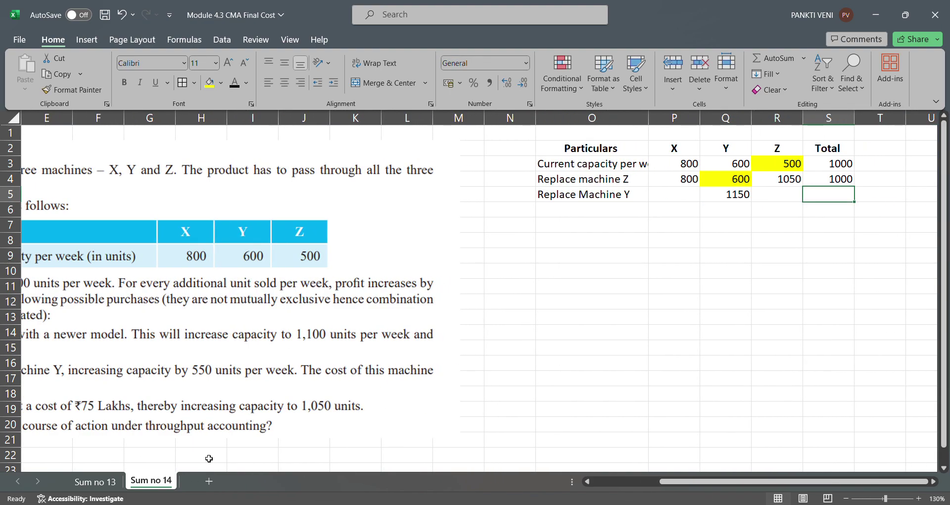
{"action": "key", "text": "Left"}
{"action": "key", "text": "Up"}
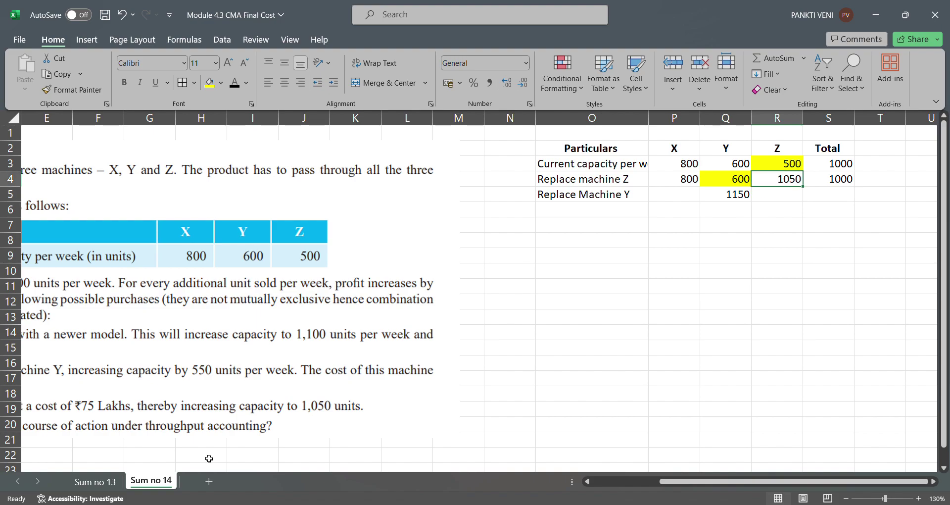
{"action": "key", "text": "Down"}
{"action": "key", "text": "Left"}
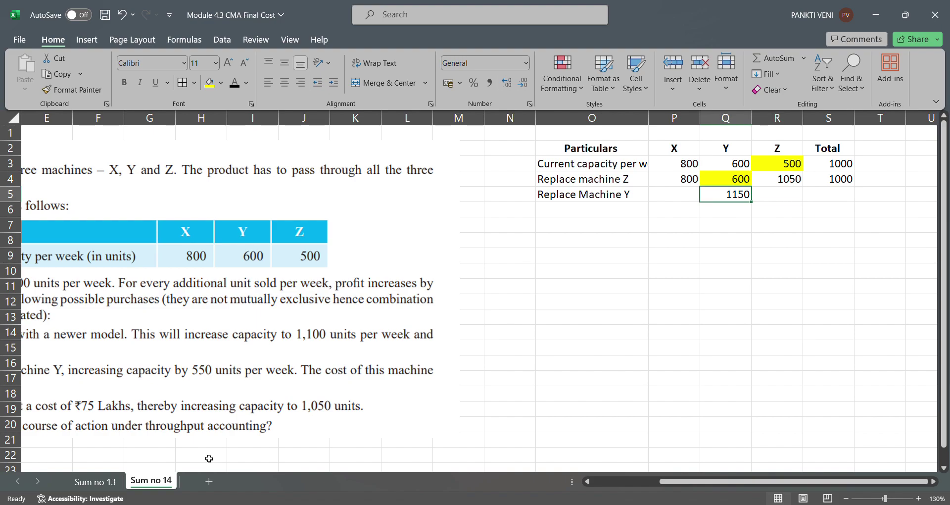
{"action": "key", "text": "Left"}
{"action": "type", "text": "800"}
{"action": "key", "text": "Return"}
{"action": "key", "text": "Up"}
{"action": "key", "text": "Right"}
{"action": "key", "text": "Right"}
{"action": "type", "text": "1050"}
{"action": "key", "text": "Return"}
Step: Enter 1000 in the Total column of the "Replace Machine Y" row, cell S5
{"action": "key", "text": "Up"}
{"action": "key", "text": "Right"}
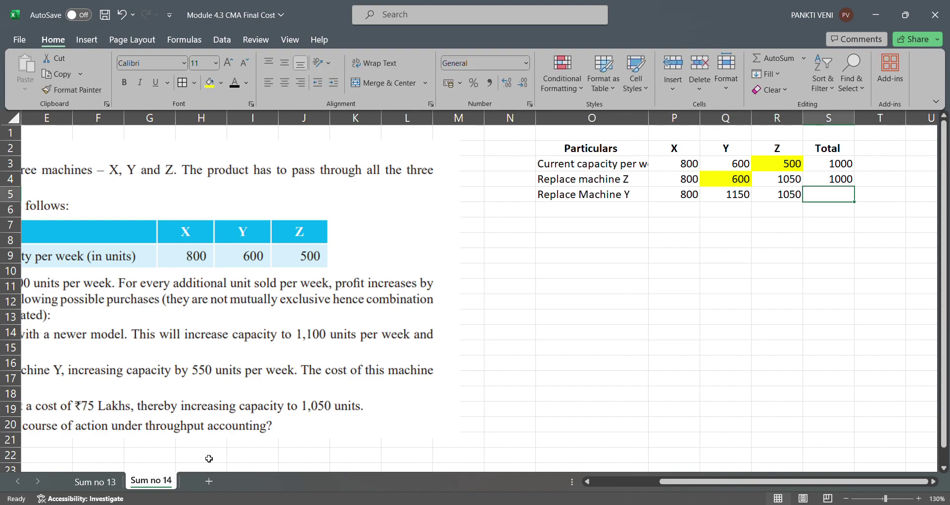
{"action": "type", "text": "1000"}
{"action": "key", "text": "Return"}
Step: Copy the X, Y, Z and Total values from P5:S5 into row 6 directly below
{"action": "key", "text": "Up"}
{"action": "key", "text": "Left"}
{"action": "key", "text": "Left"}
{"action": "key", "text": "Left"}
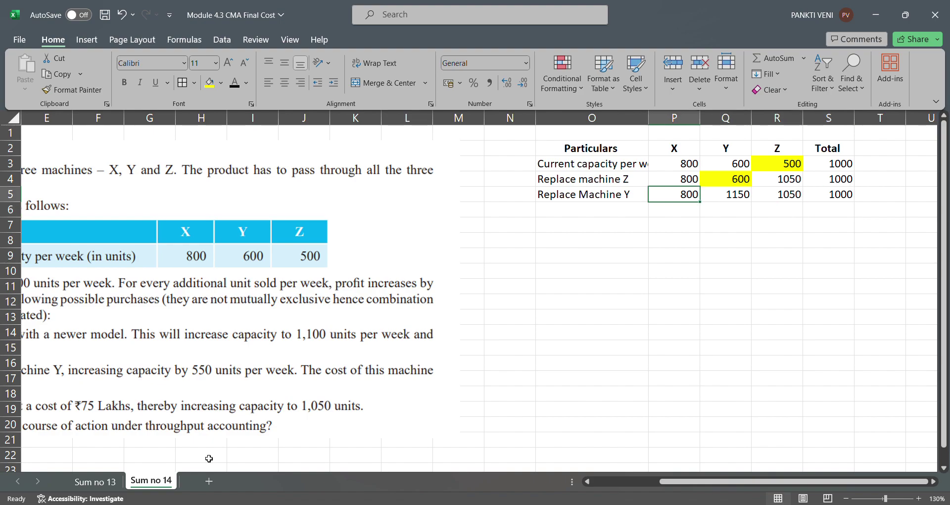
{"action": "key", "text": "Down"}
{"action": "key", "text": "Left"}
{"action": "key", "text": "Right"}
{"action": "key", "text": "Up"}
{"action": "key", "text": "shift+Right"}
{"action": "key", "text": "shift+Right"}
{"action": "key", "text": "shift+Right"}
{"action": "key", "text": "ctrl+c"}
{"action": "key", "text": "Down"}
{"action": "key", "text": "ctrl+v"}
Step: Highlight machine X's capacity in P6 with a yellow fill
{"action": "key", "text": "Left"}
{"action": "key", "text": "Right"}
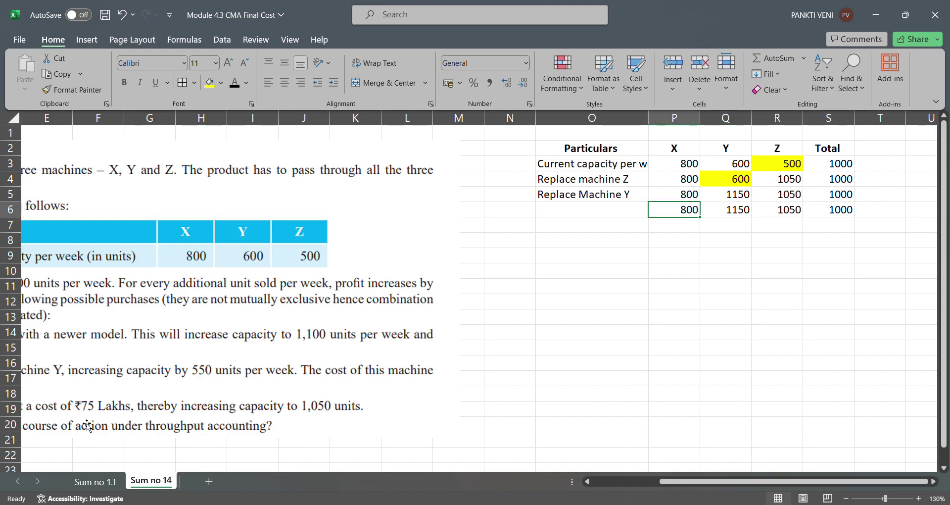
{"action": "left_click", "coordinate": [209, 92]}
Step: Label the fourth table row in O6 "Replace machine X"
{"action": "key", "text": "Left"}
{"action": "type", "text": "Repl"}
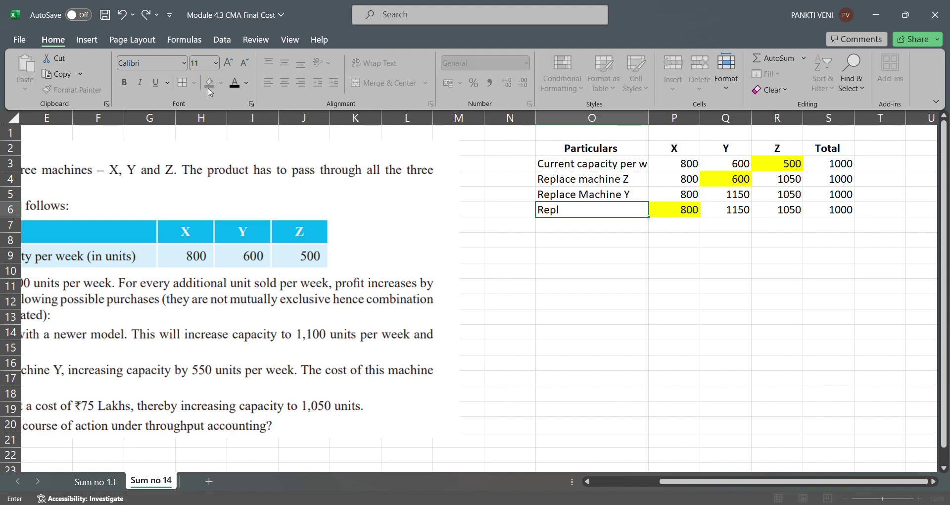
{"action": "type", "text": "ace machine X"}
{"action": "key", "text": "Return"}
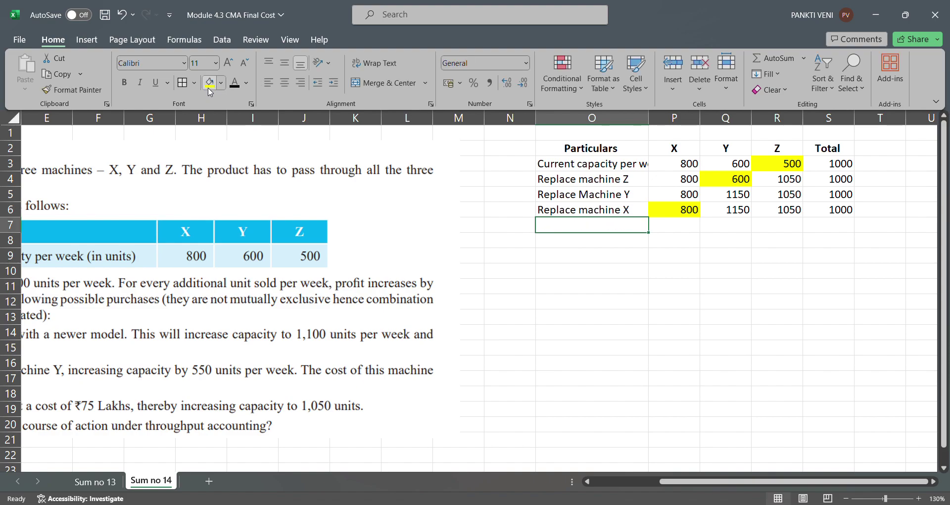
Step: Fill in row 7 capacities with 1100 for machine X, 1150 for machine Y and 1050 for machine Z
{"action": "key", "text": "Up"}
{"action": "key", "text": "Right"}
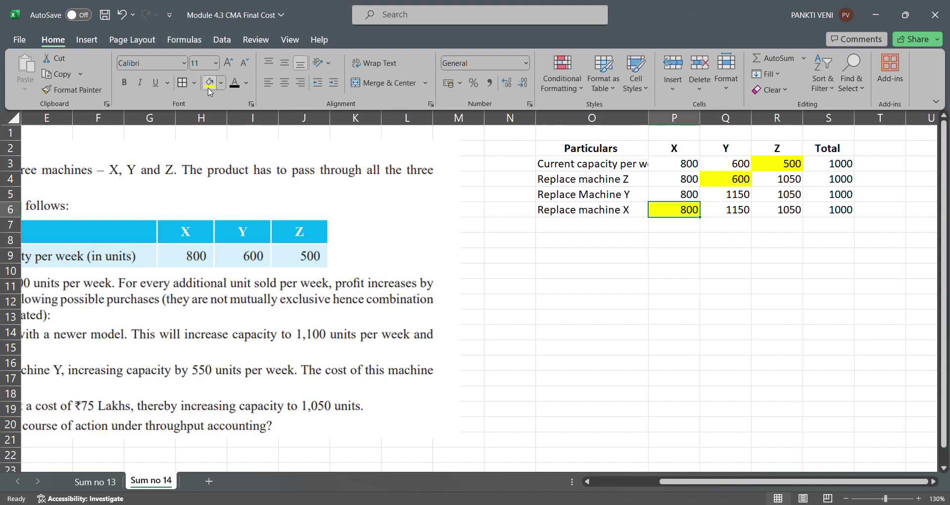
{"action": "key", "text": "Down"}
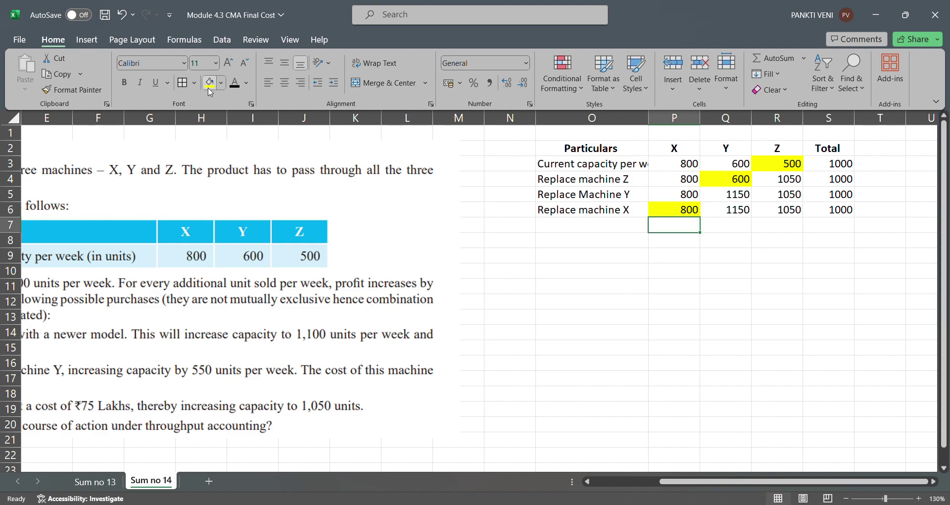
{"action": "type", "text": "1100"}
{"action": "key", "text": "Return"}
{"action": "key", "text": "Up"}
{"action": "key", "text": "Right"}
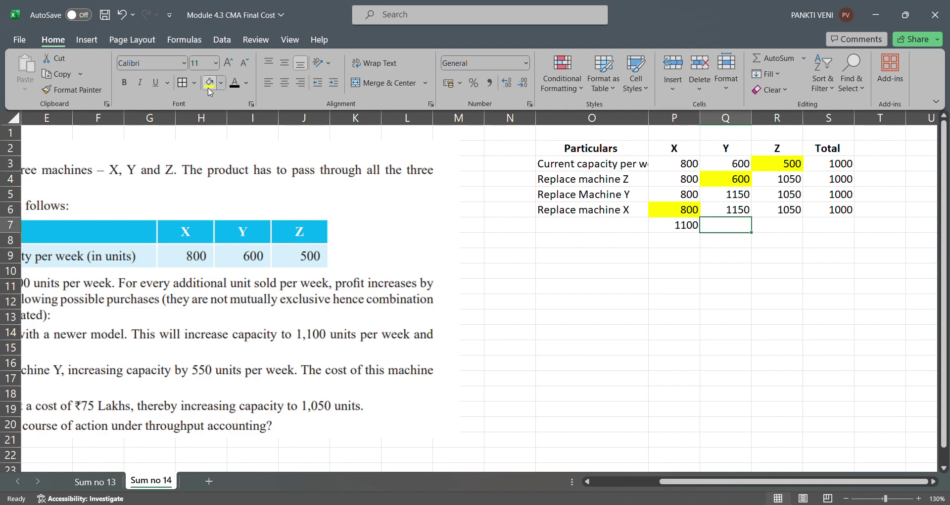
{"action": "type", "text": "1150"}
{"action": "key", "text": "Return"}
{"action": "key", "text": "Up"}
{"action": "key", "text": "Right"}
{"action": "type", "text": "1050"}
{"action": "key", "text": "Return"}
Step: Enter 1000 as the total in S7 and highlight that cell with a yellow fill
{"action": "key", "text": "Up"}
{"action": "key", "text": "Right"}
{"action": "type", "text": "1000"}
{"action": "key", "text": "Return"}
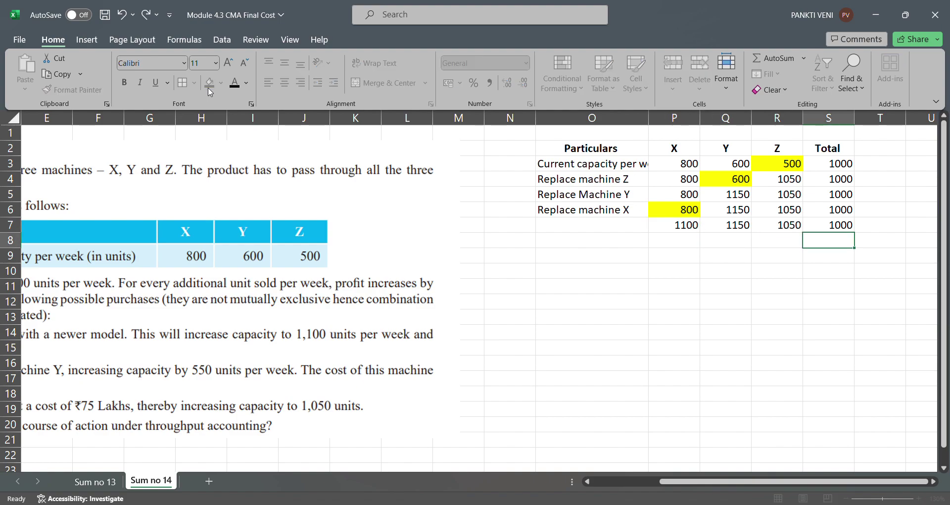
{"action": "key", "text": "Up"}
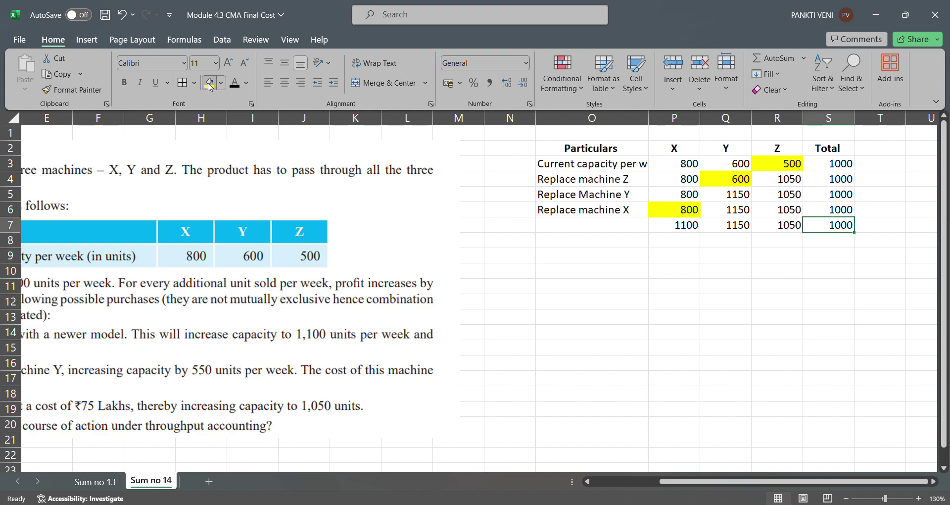
{"action": "left_click", "coordinate": [210, 84]}
Step: Write the conclusion "Order of replacement of my machine will be Z,Y,X" in O9 below the table
{"action": "key", "text": "Left"}
{"action": "key", "text": "Left"}
{"action": "key", "text": "Left"}
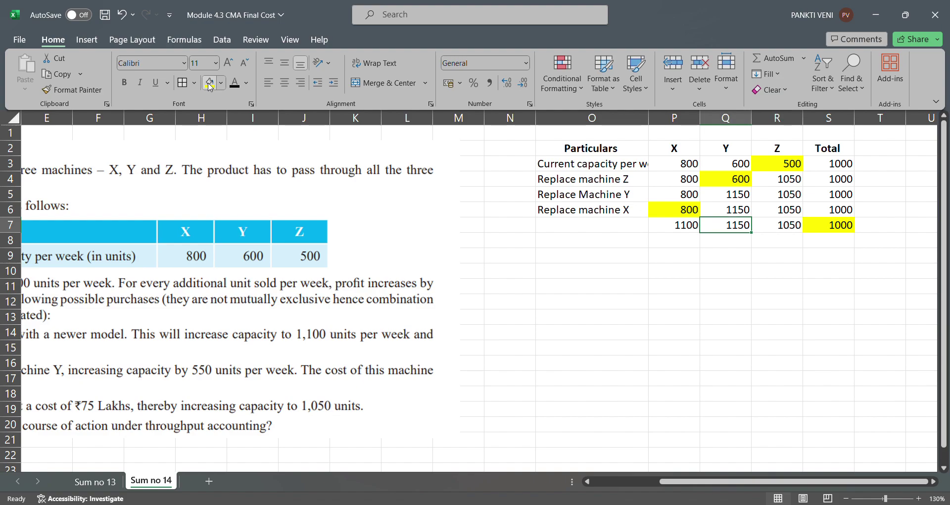
{"action": "key", "text": "Down"}
{"action": "key", "text": "Down"}
{"action": "key", "text": "Left"}
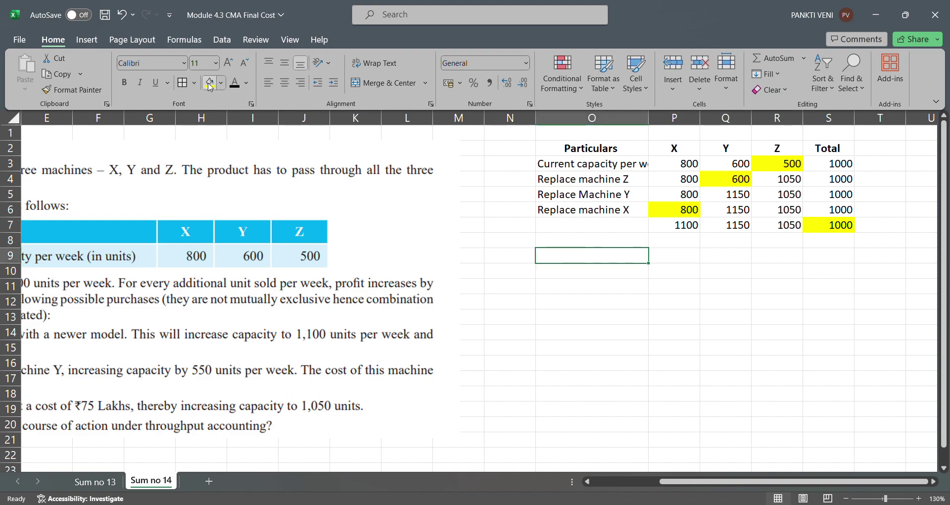
{"action": "type", "text": "Order o"}
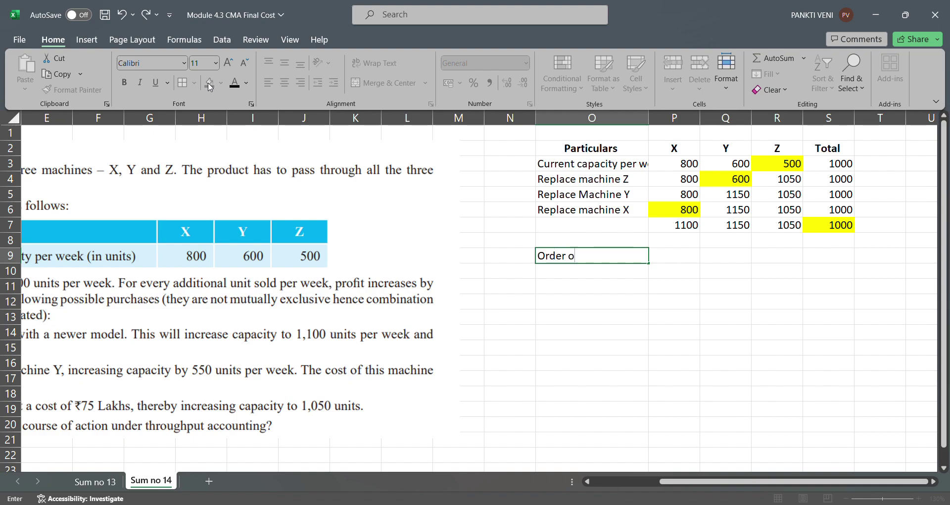
{"action": "type", "text": "f replacement of my ma"}
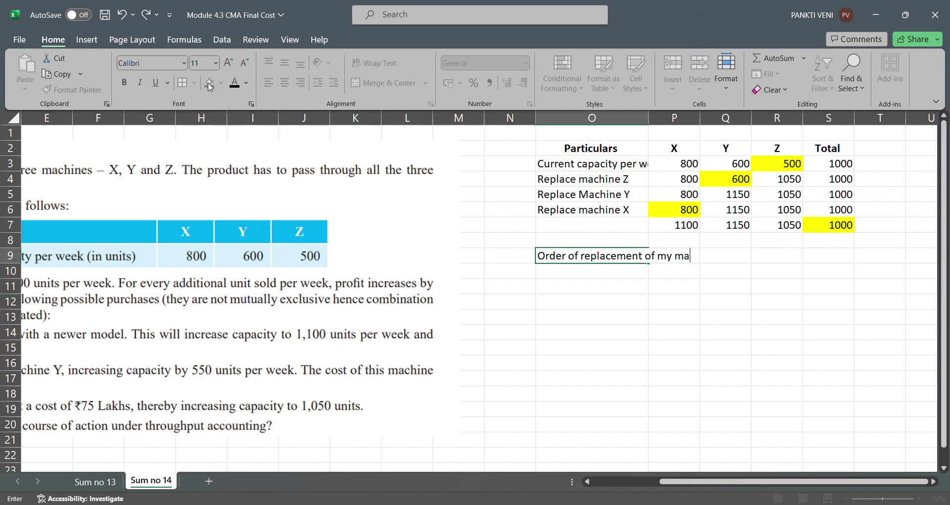
{"action": "type", "text": "chine will be Z,Y,X"}
{"action": "key", "text": "Return"}
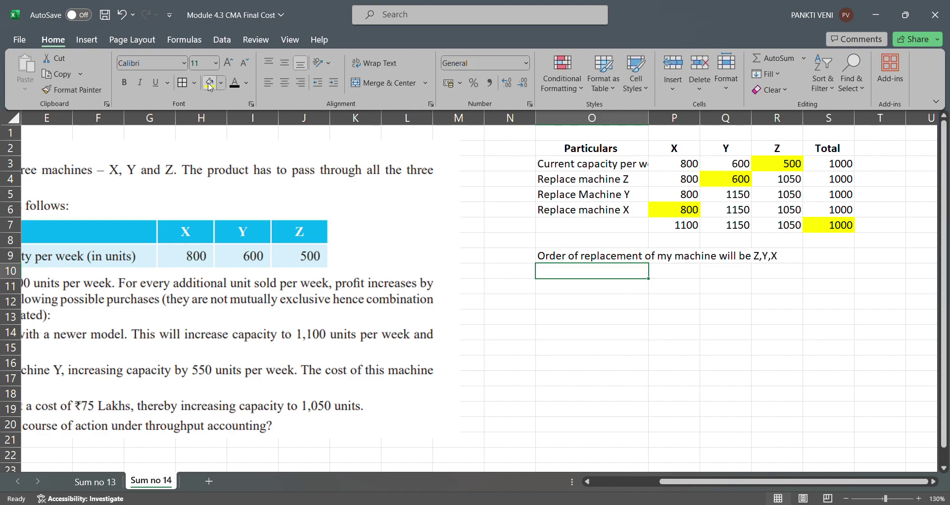